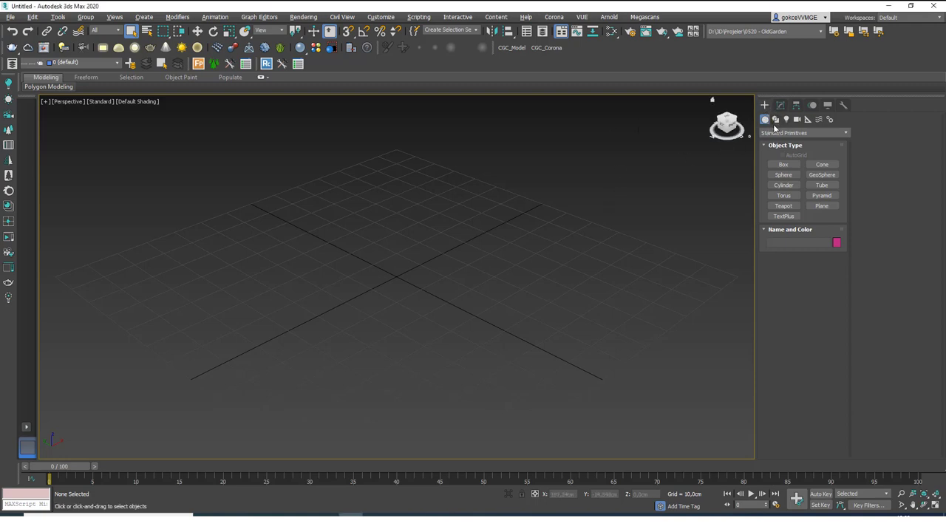
Step: Show the Splines object types (Line, Rectangle, Circle…) in the Create panel
left_click(775, 119)
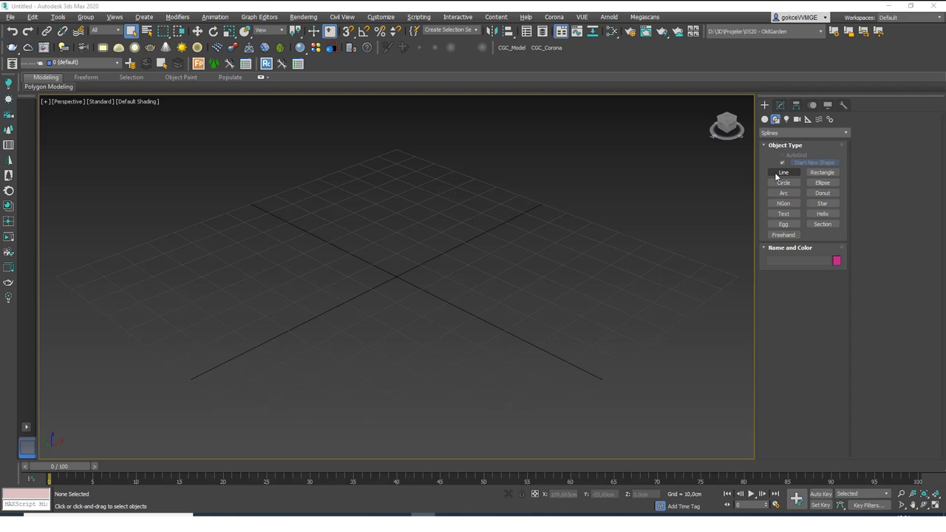
Step: Draw Rectangle001, about 97.4 by 156.4 cm, in the maximized Top viewport
left_click(818, 174)
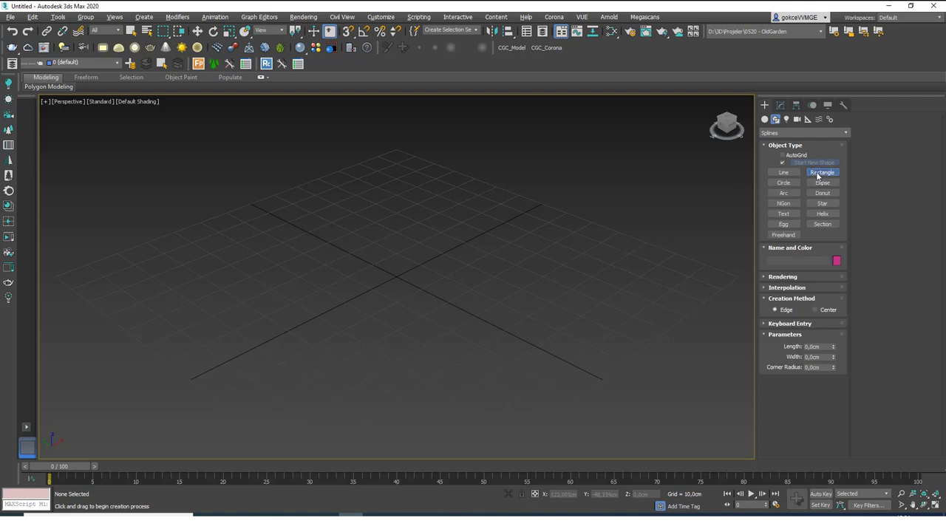
key("alt+w")
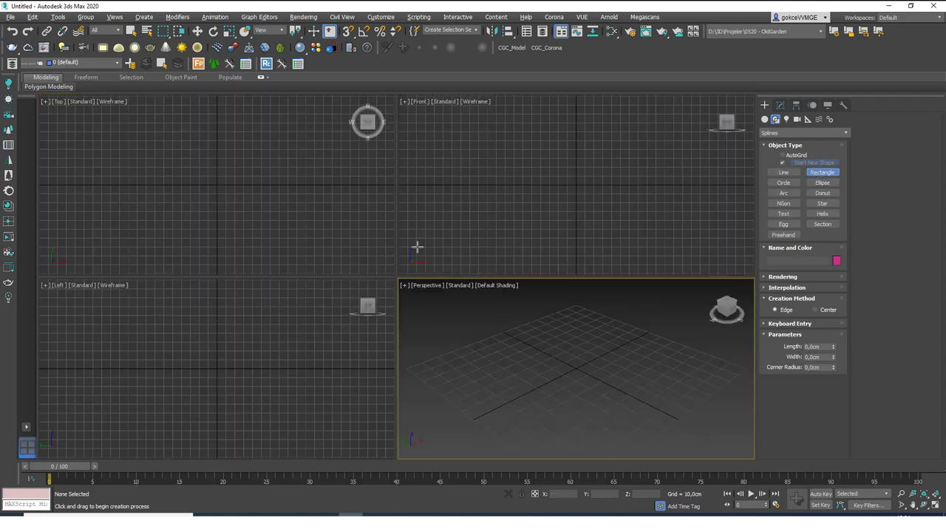
left_click(178, 176)
key("alt+w")
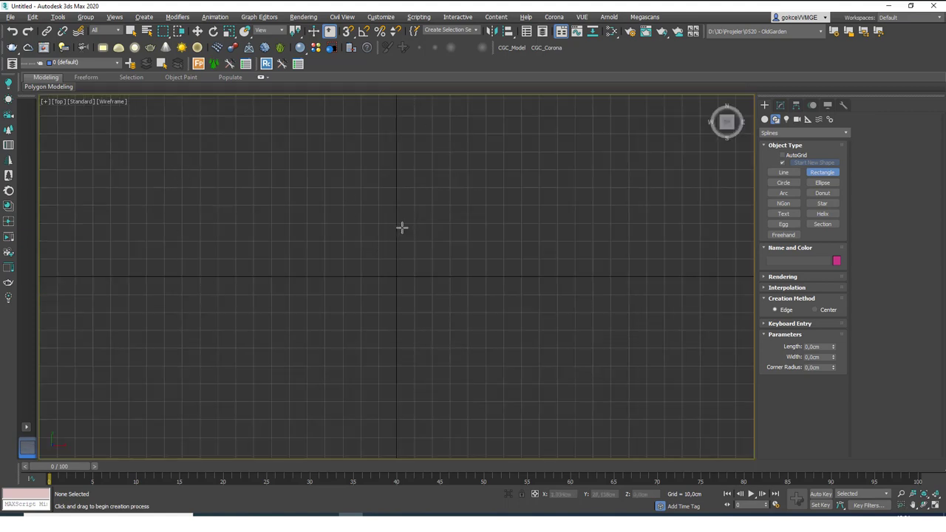
middle_click_drag(439, 241, 425, 254)
left_click_drag(283, 318, 562, 146)
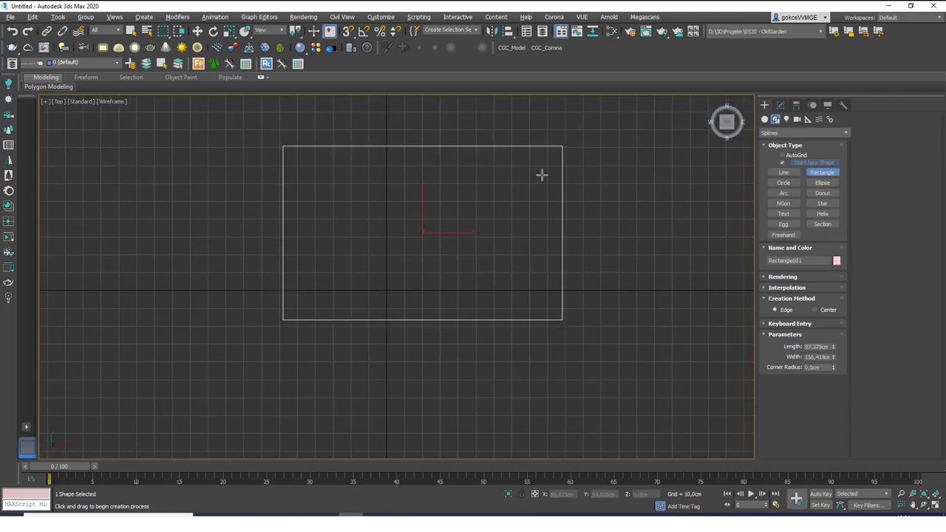
right_click(739, 175)
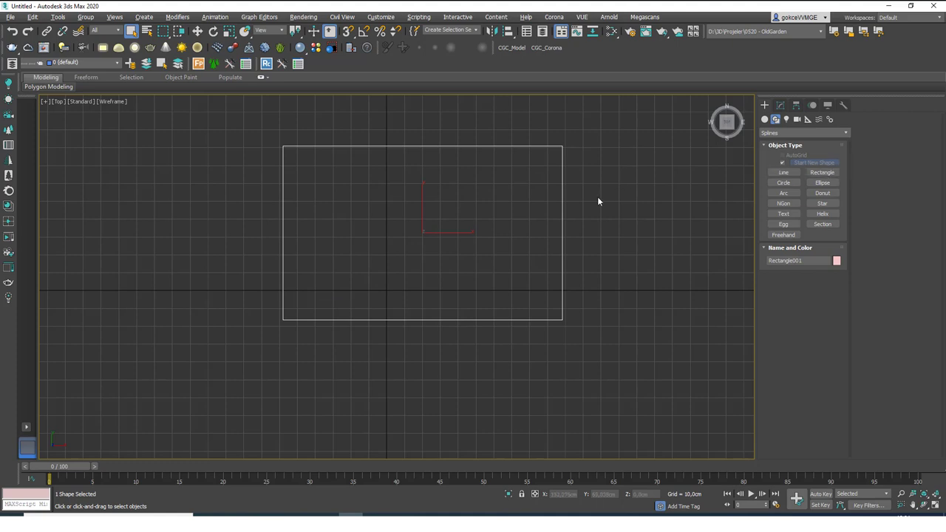
left_click(822, 172)
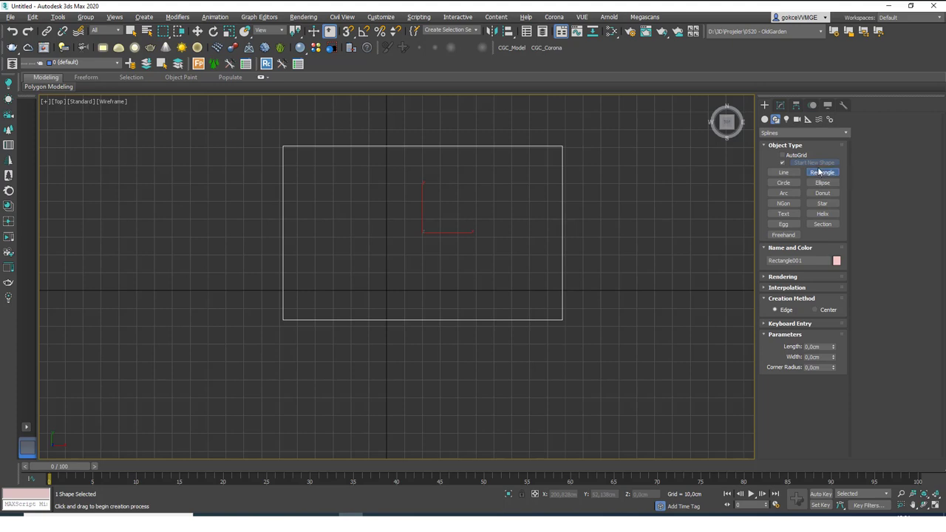
right_click(587, 210)
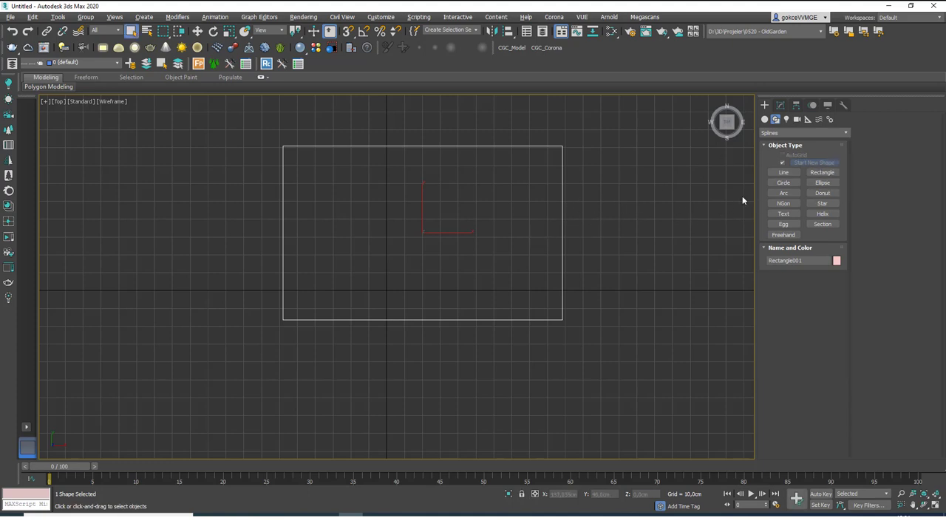
Step: Resize Rectangle001 to about 123.7 by 181.4 cm with a 22.2 cm corner radius
left_click(781, 105)
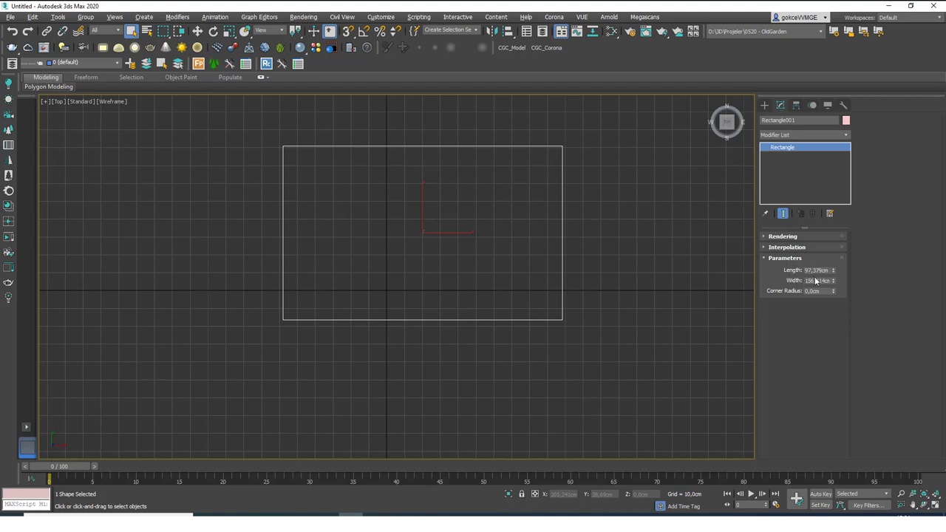
left_click_drag(835, 273, 825, 291)
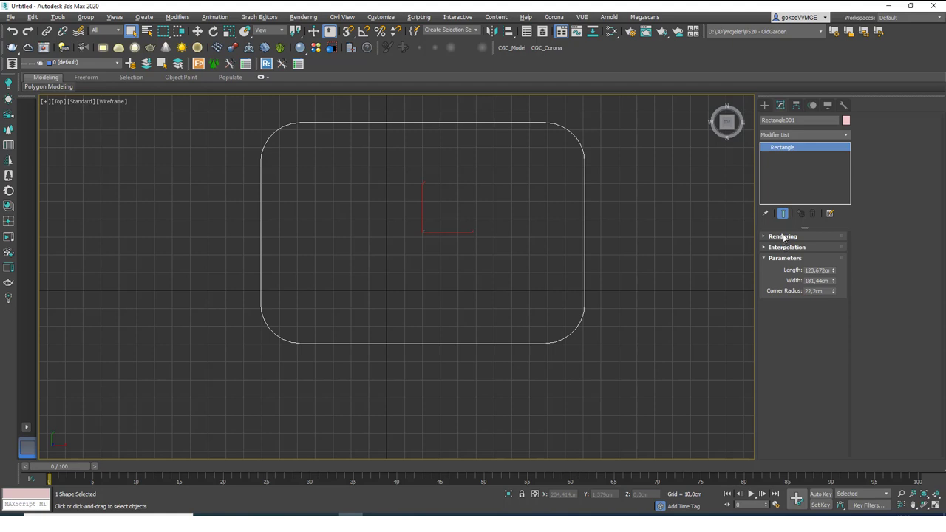
Step: Raise Rectangle001's interpolation Steps by three and enable Adaptive for smooth corners
left_click(779, 258)
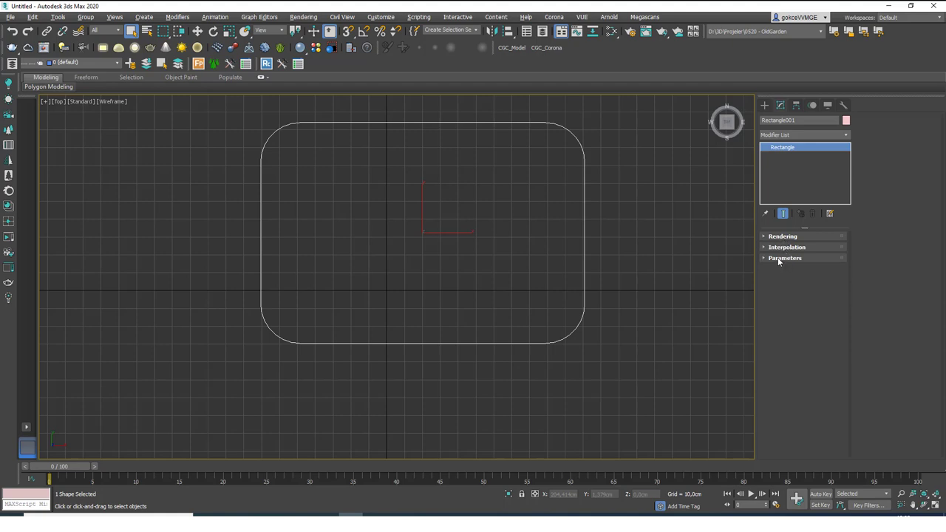
left_click(788, 248)
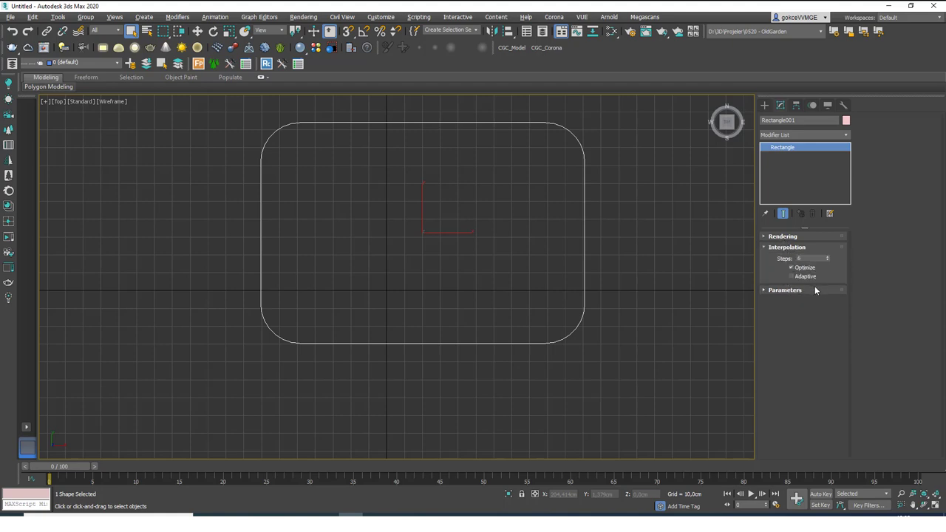
scroll(570, 345, "up", 10)
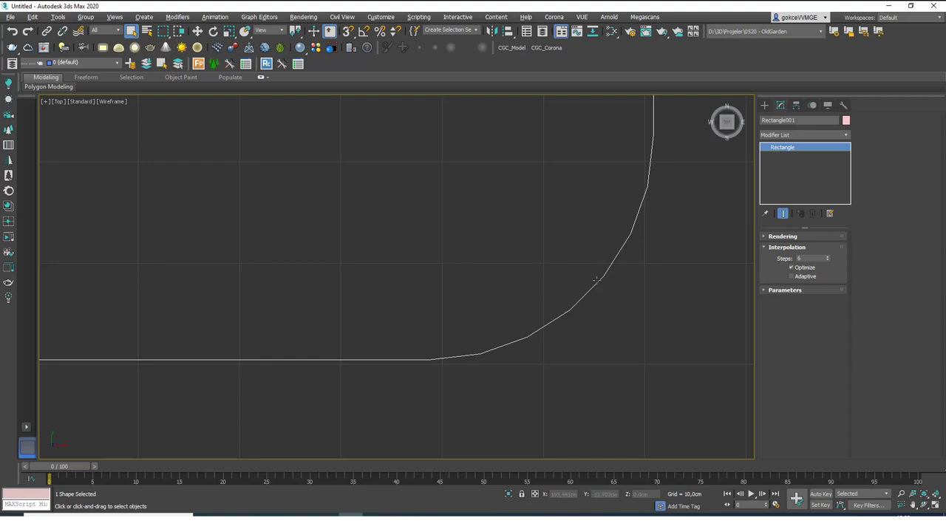
left_click(828, 257)
left_click(827, 257)
left_click(828, 257)
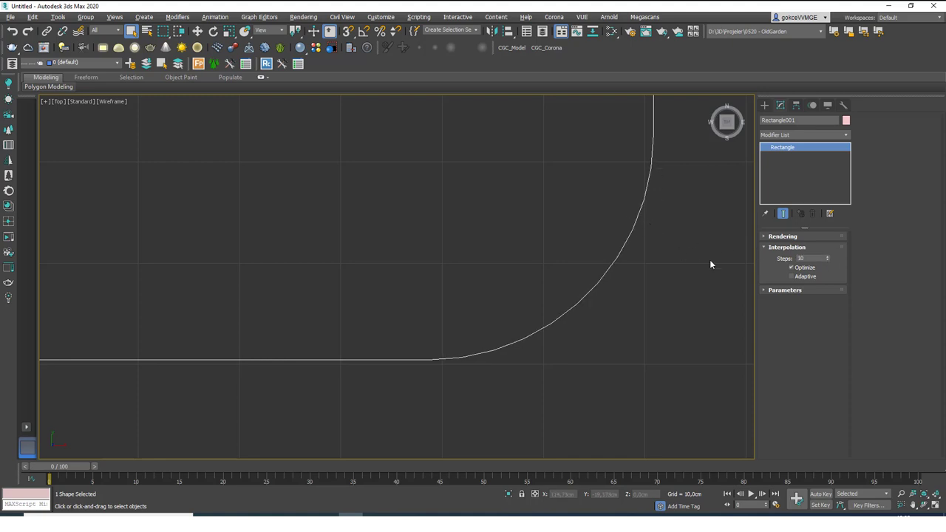
left_click(798, 278)
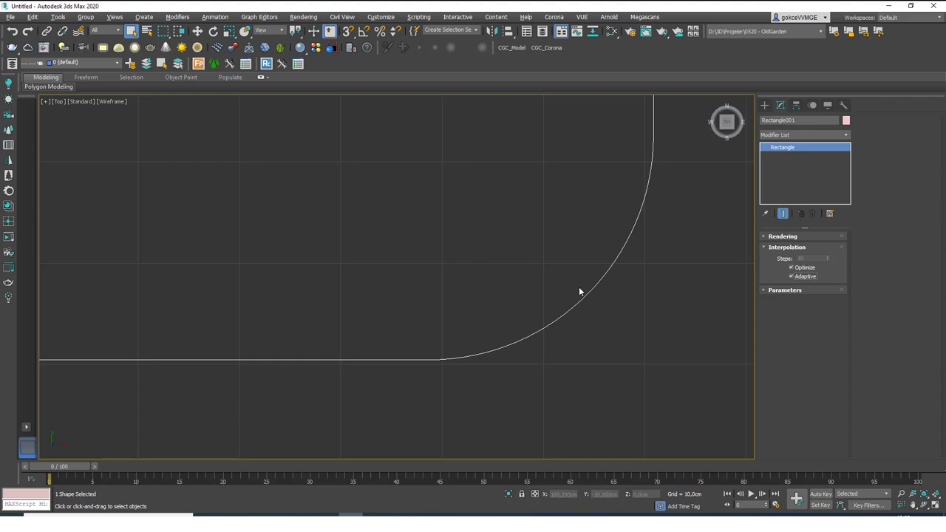
scroll(605, 252, "down", 5)
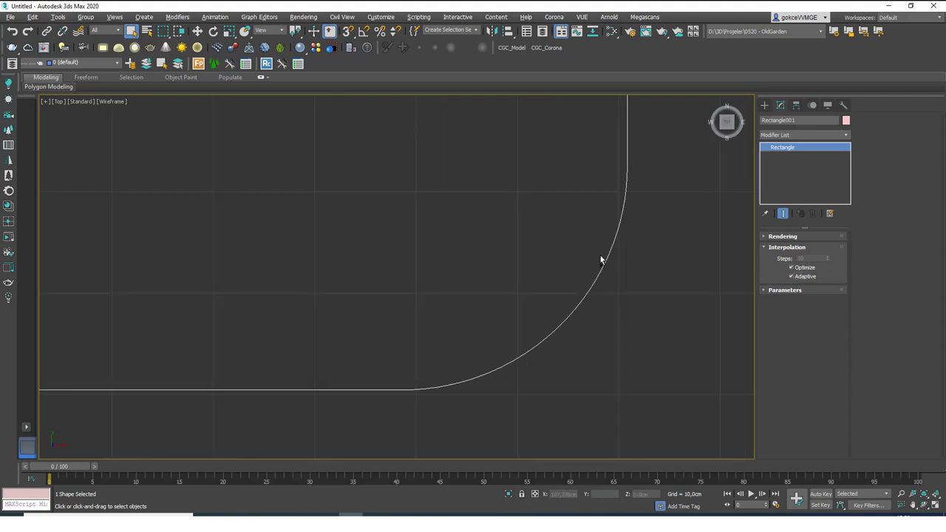
middle_click_drag(617, 267, 626, 316)
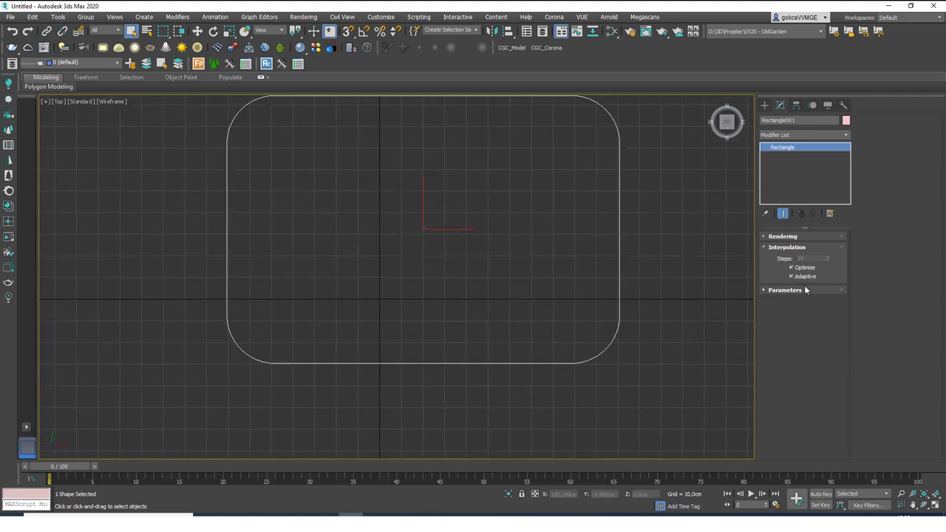
middle_click_drag(635, 262, 645, 293)
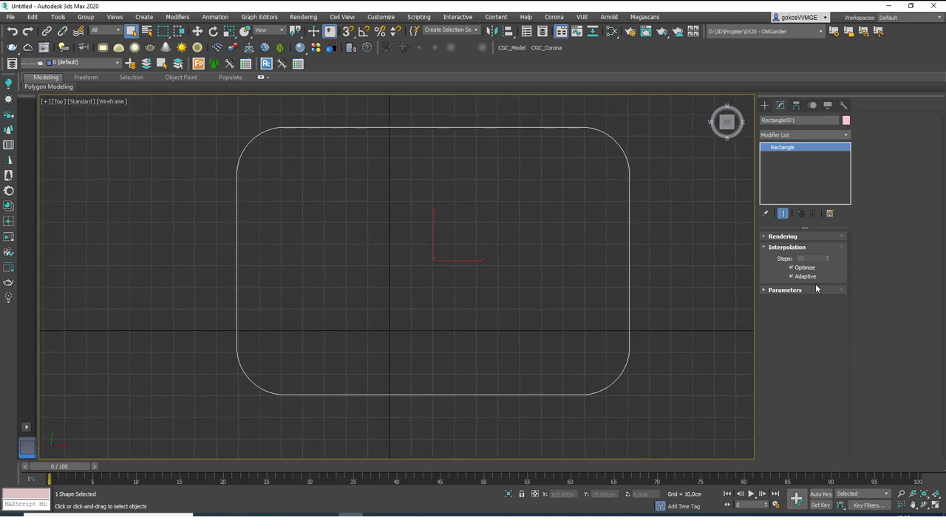
left_click(783, 249)
Step: Maximize the Perspective viewport and orbit to see the rectangle in perspective
left_click(782, 236)
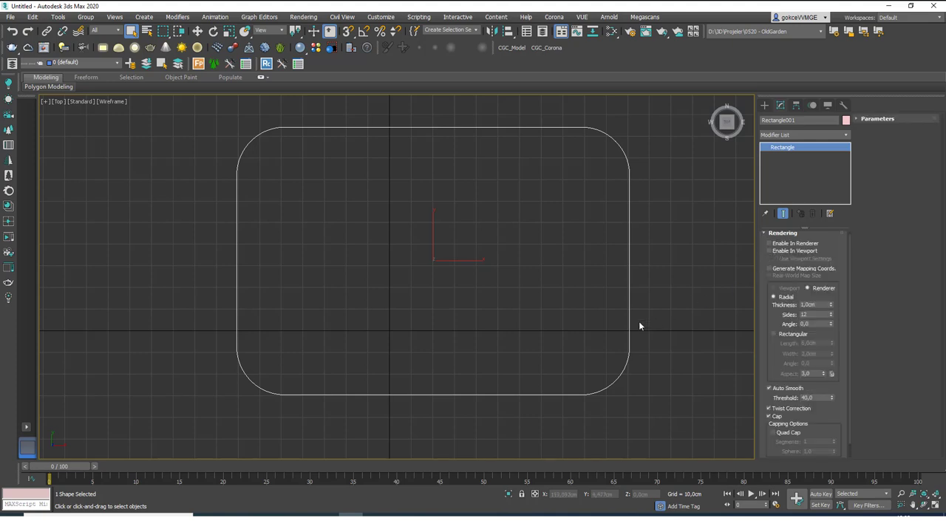
middle_click_drag(644, 274, 640, 285)
scroll(832, 270, "up", 1)
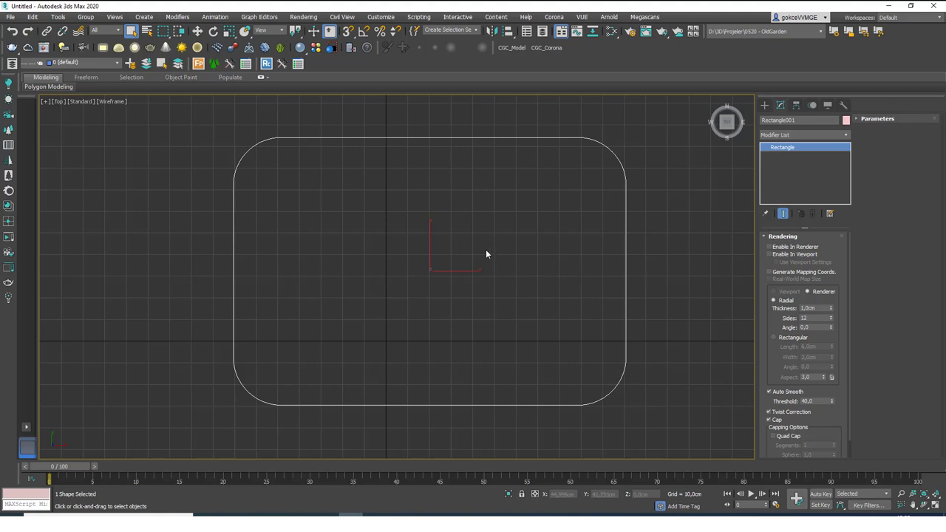
scroll(487, 263, "down", 2)
key("alt+w")
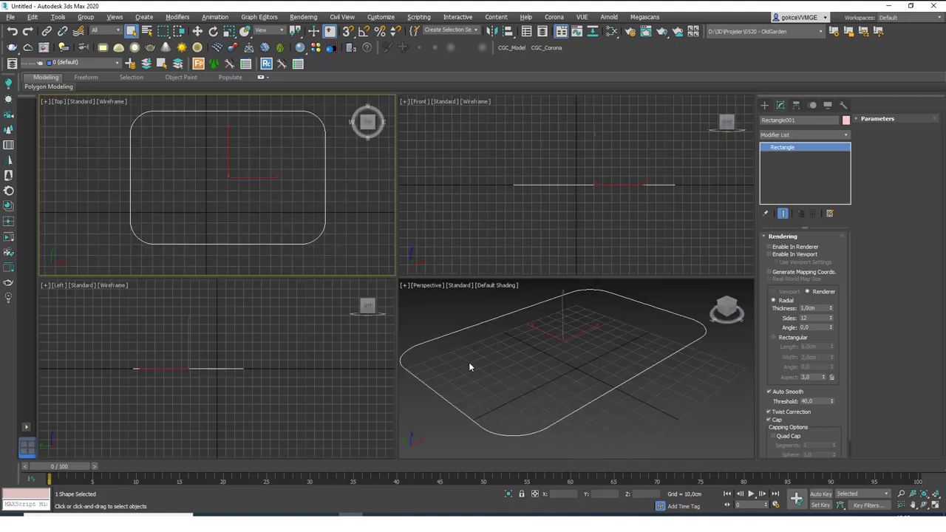
right_click(468, 362)
key("alt+w")
middle_click_drag(519, 339, 586, 316, "alt")
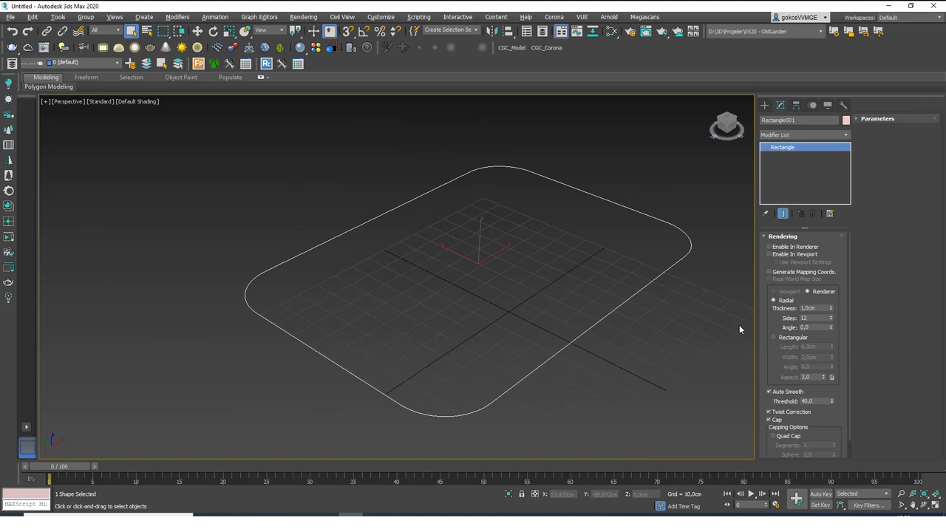
Step: Enable the rectangle in renderer and viewport as a 1.0 cm, 12-sided radial tube
left_click(808, 247)
left_click(802, 256)
scroll(669, 250, "up", 6)
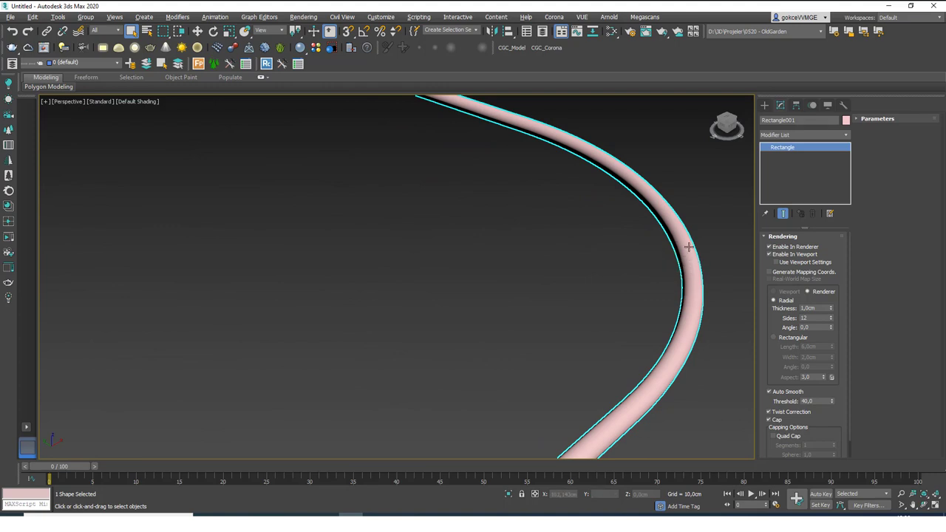
scroll(673, 266, "down", 6)
scroll(673, 310, "down", 4)
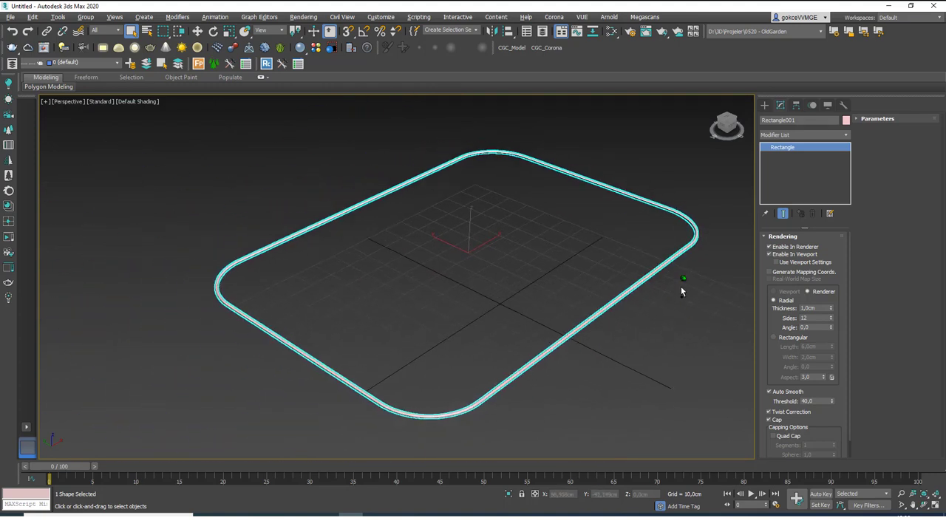
left_click(676, 268)
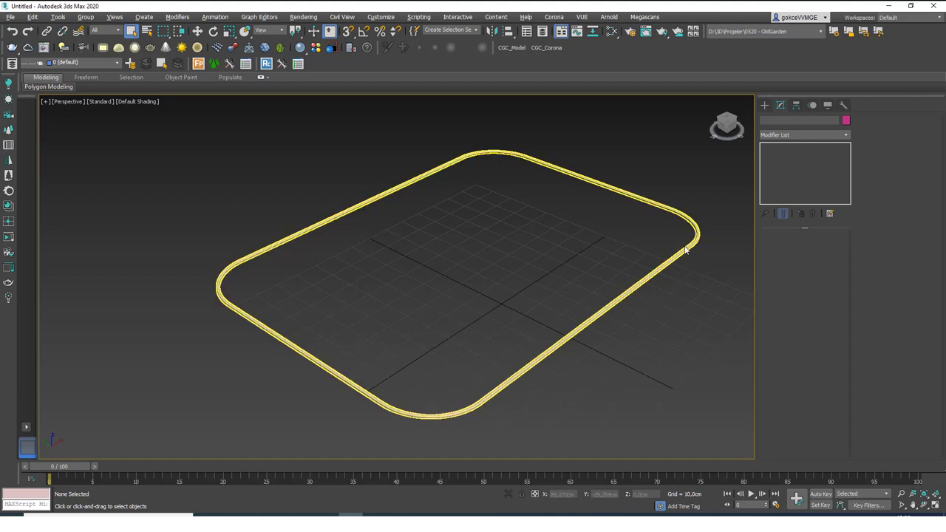
left_click(664, 264)
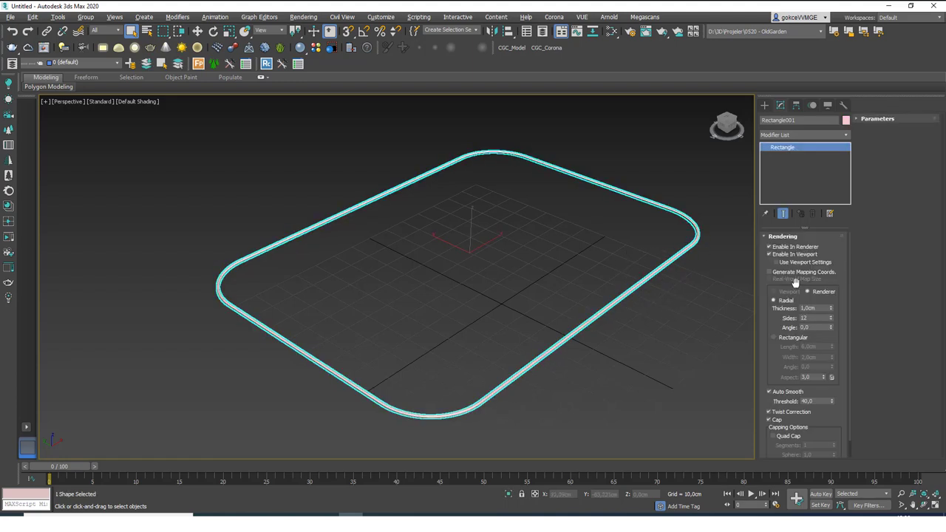
Step: Try a Rectangular cross-section with larger length and width, then reset its angle to 0
left_click(774, 338)
left_click_drag(832, 346, 832, 226)
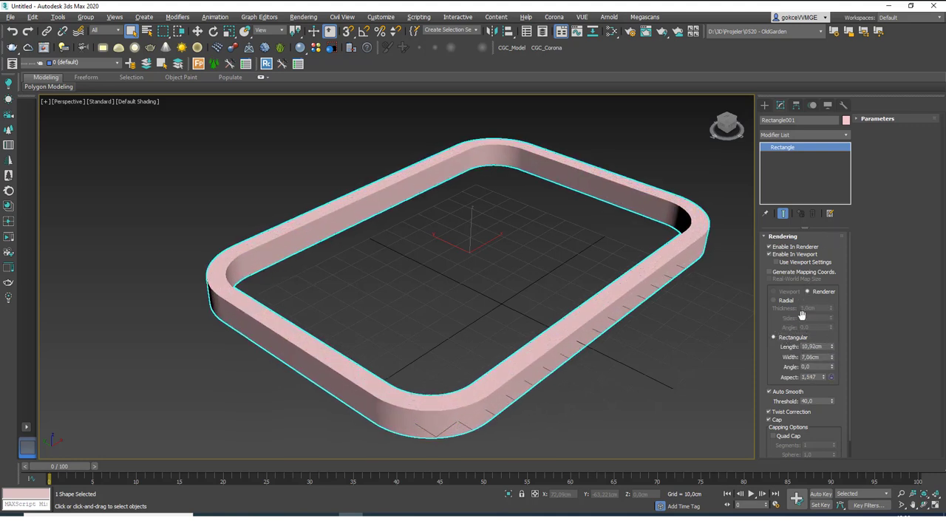
mouse_move(833, 368)
left_mouse_down()
mouse_move(828, 241)
mouse_move(828, 380)
left_mouse_up()
right_click(828, 380)
Step: Switch back to Radial with 10.858 cm thickness, 6 sides and a 0 angle
left_click(774, 300)
left_click_drag(831, 308, 827, 221)
left_click_drag(829, 303, 831, 328)
double_click(813, 318)
type("6")
key("Return")
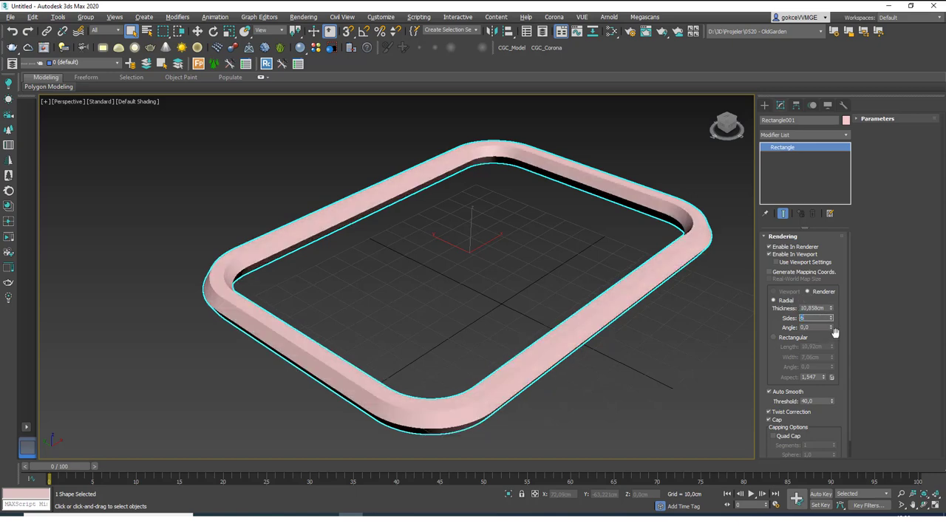
left_click_drag(831, 328, 799, 370)
middle_click_drag(697, 297, 666, 289)
right_click(831, 328)
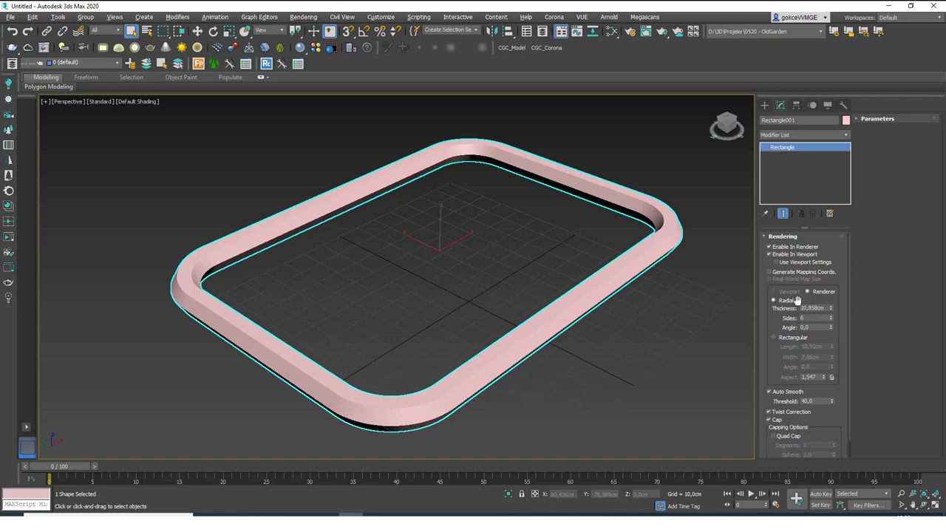
scroll(613, 290, "down", 1)
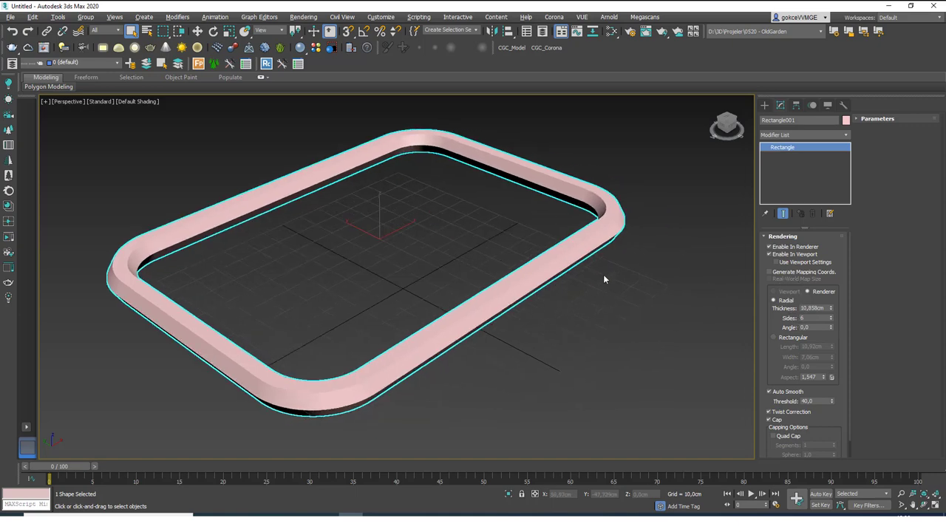
scroll(621, 277, "down", 3)
key("ctrl+z")
key("ctrl+z")
key("ctrl+z")
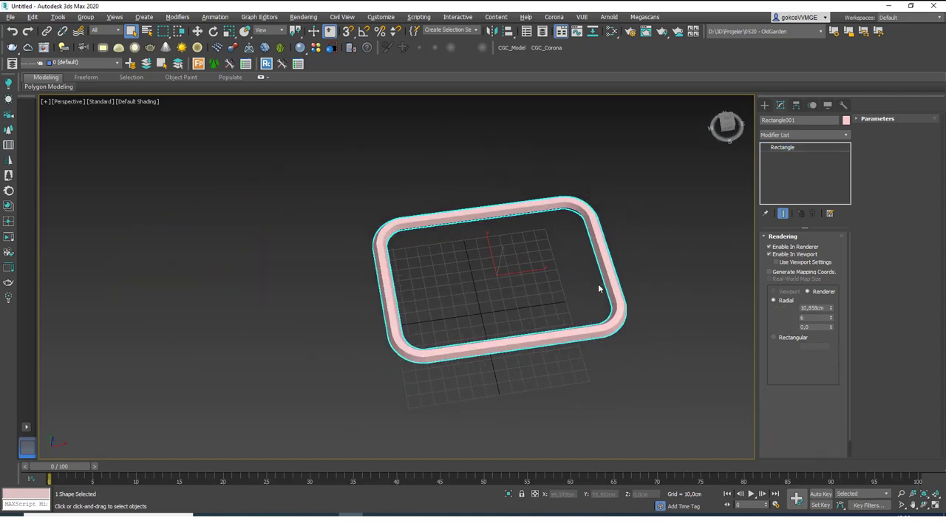
Step: Draw Circle001, a 110.401 cm-radius circle spline, out from the grid centre
left_click(765, 105)
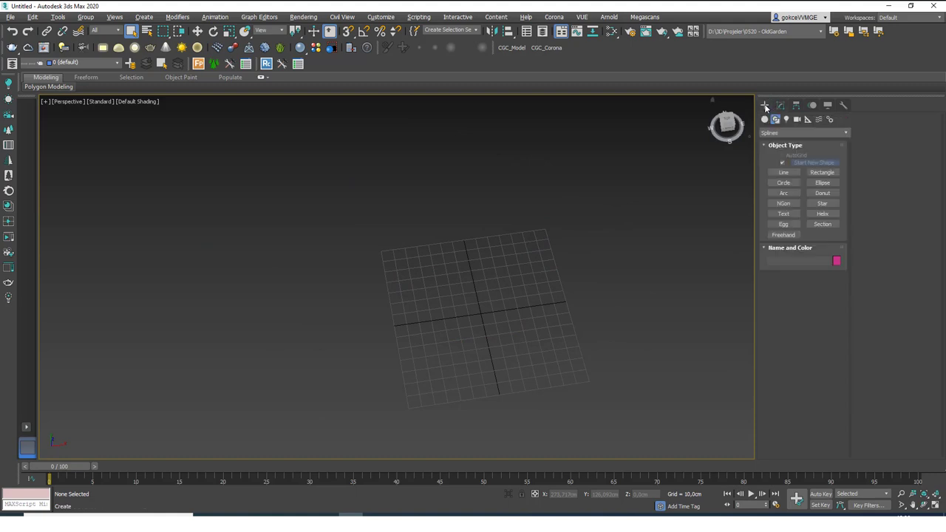
left_click(783, 184)
middle_click_drag(606, 323, 518, 314)
left_click_drag(460, 314, 555, 233)
right_click(574, 281)
middle_click_drag(574, 281, 566, 346, "alt")
scroll(474, 230, "down", 2)
key("w")
middle_click_drag(484, 320, 555, 286, "alt")
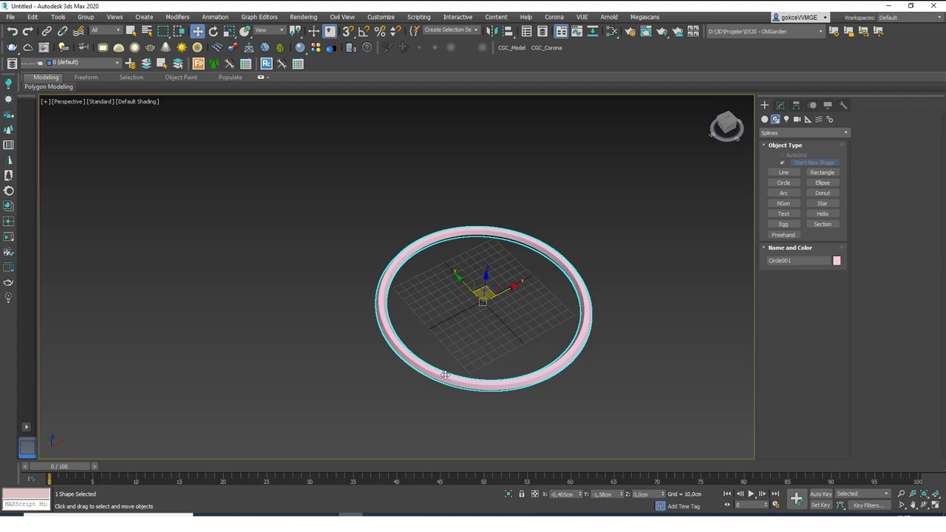
Step: Disable Enable In Renderer and Enable In Viewport so Circle001 shows as a thin line
left_click(780, 105)
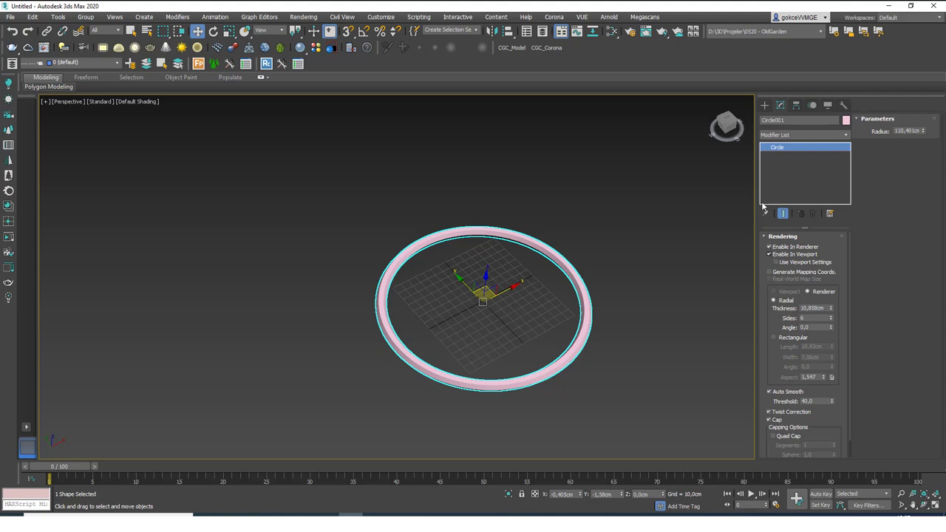
left_click(794, 248)
left_click(793, 254)
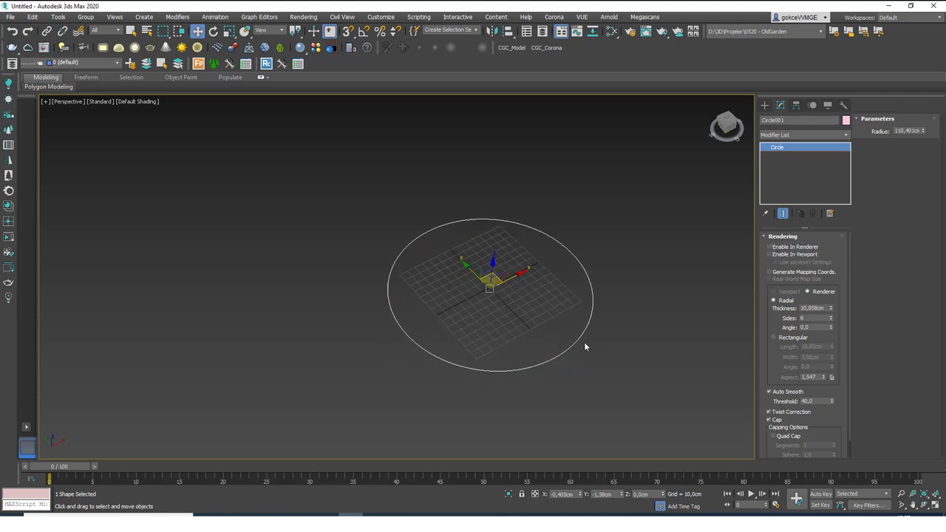
Step: Centre Circle001 at X 0, Y 0 and collapse the Rendering rollout
right_click(581, 495)
right_click(623, 495)
middle_click_drag(595, 355, 592, 260, "alt")
left_click_drag(832, 311, 831, 296)
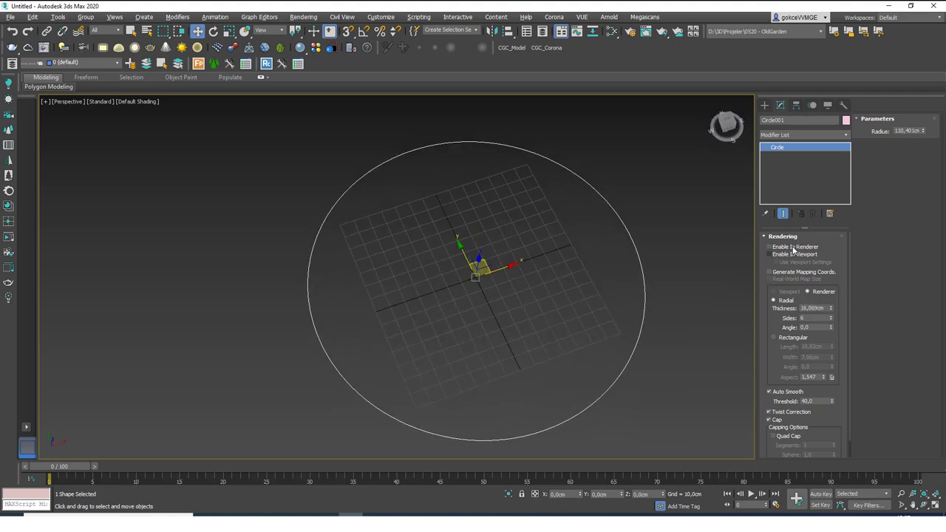
left_click(790, 237)
Step: Shrink the circle's radius to 60.445 cm, undo an accidental delete, and open the Modifier List
mouse_move(831, 270)
left_mouse_down()
mouse_move(829, 253)
mouse_move(828, 285)
mouse_move(828, 275)
left_mouse_up()
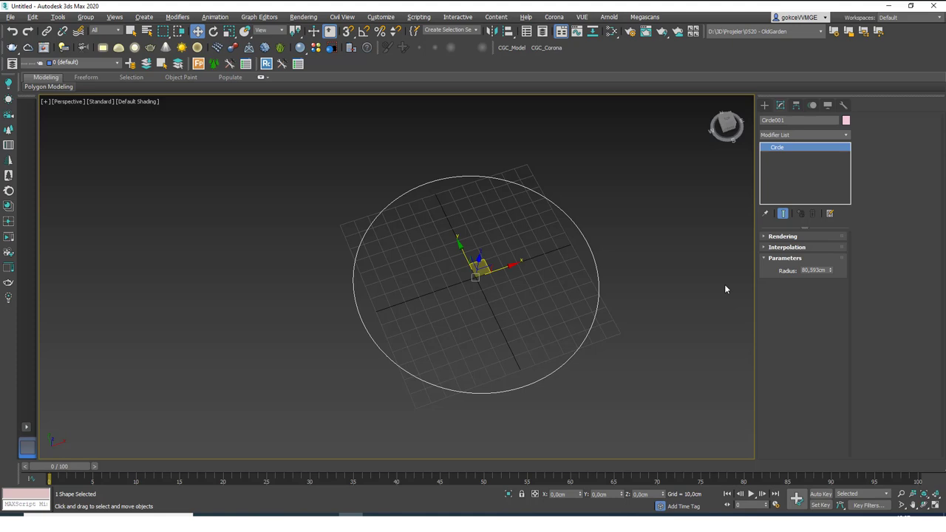
left_click_drag(831, 272, 831, 281)
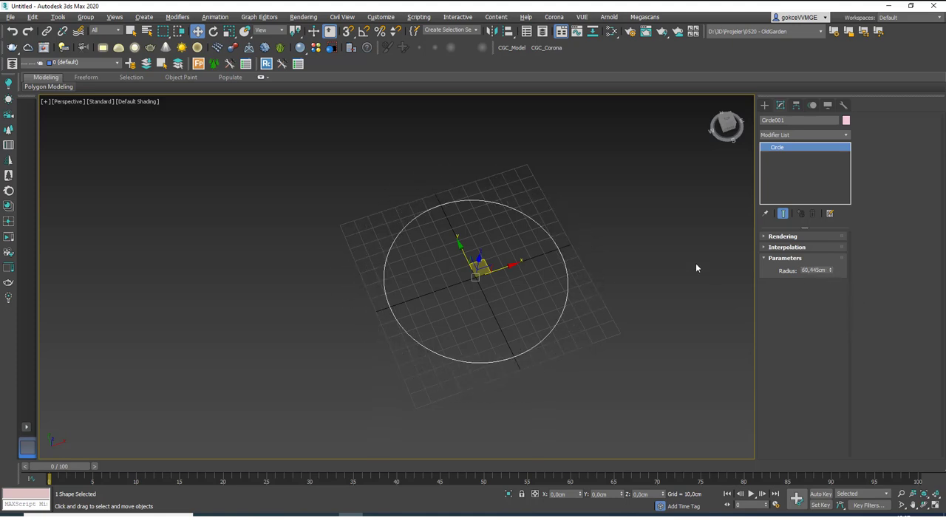
middle_click_drag(557, 262, 560, 278)
key("Delete")
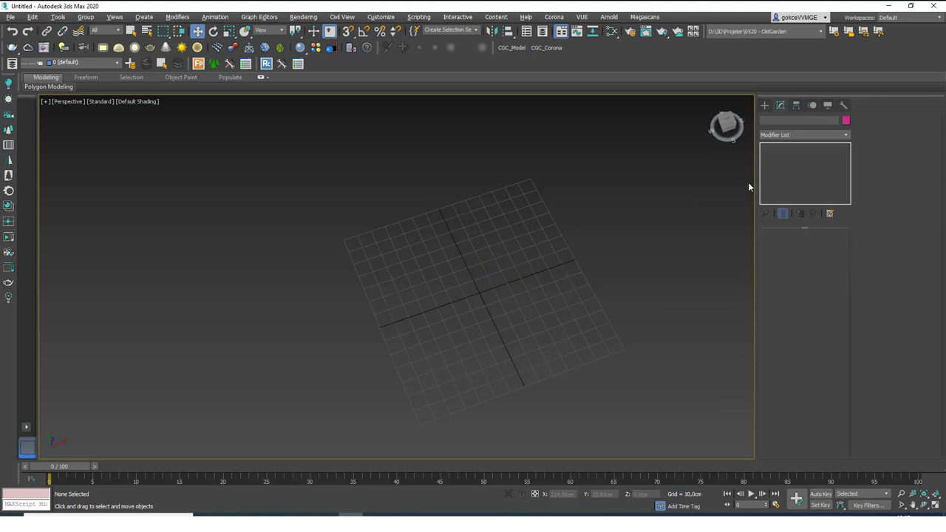
key("ctrl+z")
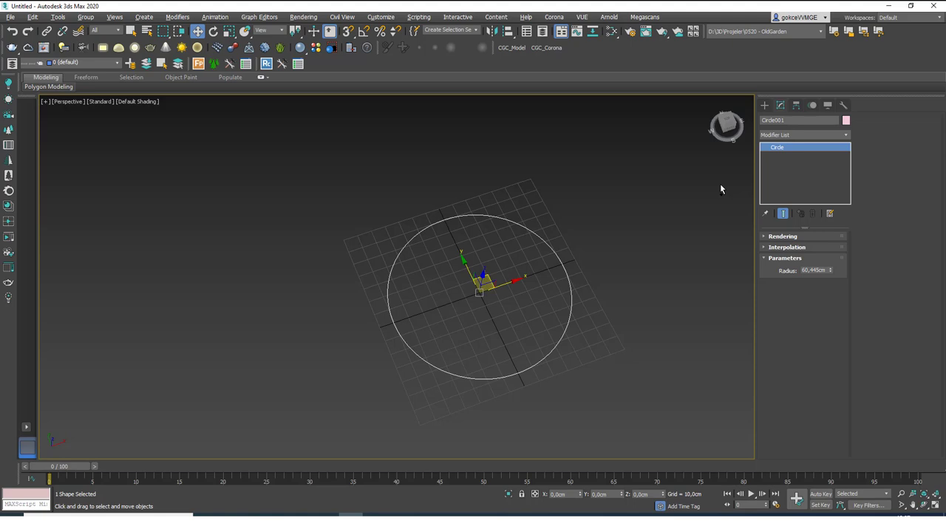
left_click(792, 136)
Step: Extrude the circle 85 cm into a solid cylinder, then delete it
type("ex")
left_click(790, 144)
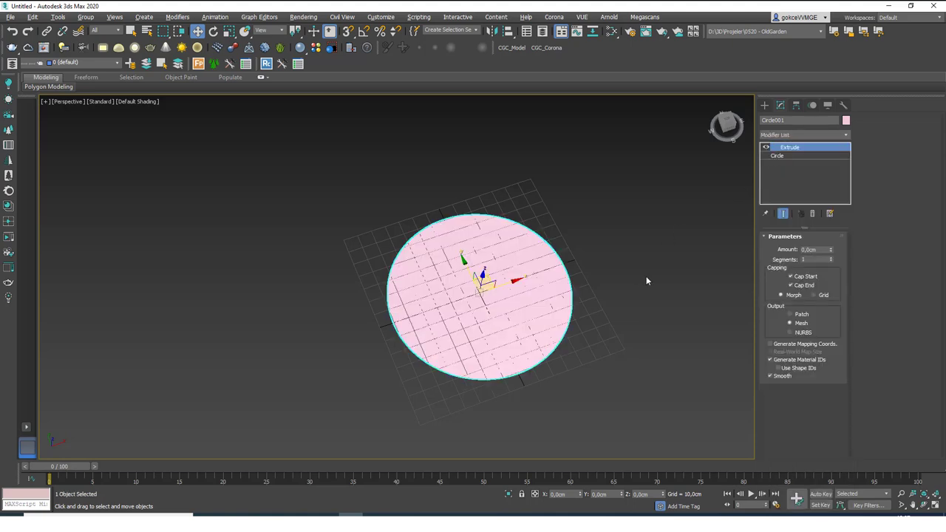
mouse_move(831, 252)
left_mouse_down()
mouse_move(840, 178)
mouse_move(838, 256)
left_mouse_up()
middle_click_drag(647, 251, 604, 266, "alt")
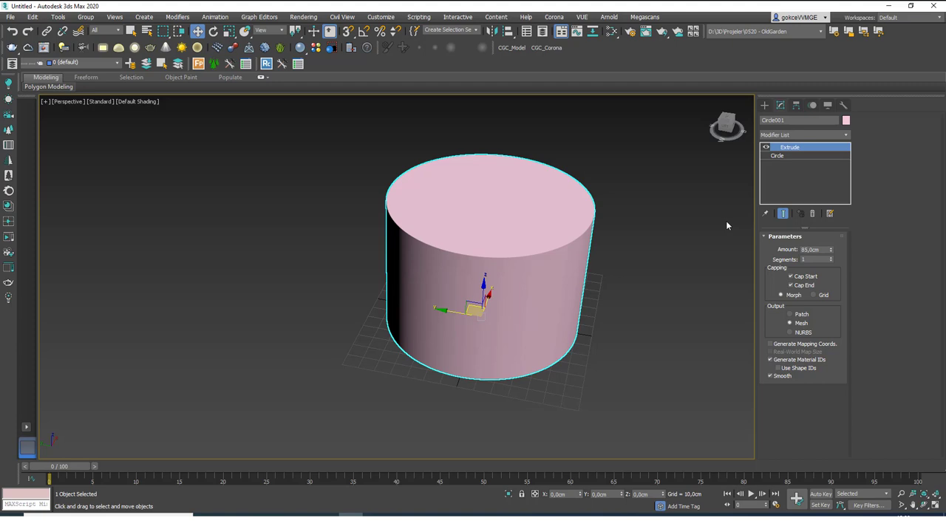
key("Delete")
scroll(530, 283, "up", 4)
Step: Draw an ellipse, shorten its length, and outline it with 3,68 cm thickness
left_click(765, 105)
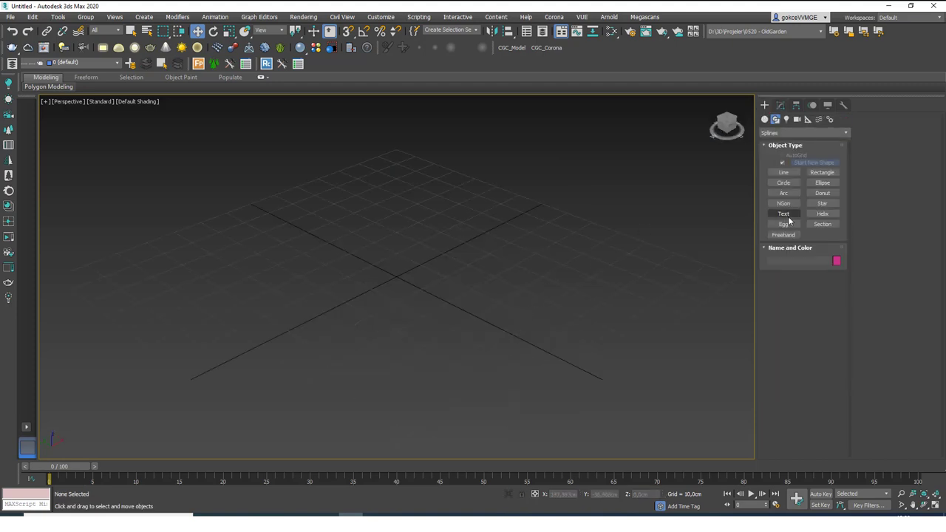
left_click(822, 182)
left_click_drag(429, 185, 292, 443)
middle_click_drag(429, 316, 481, 288, "alt")
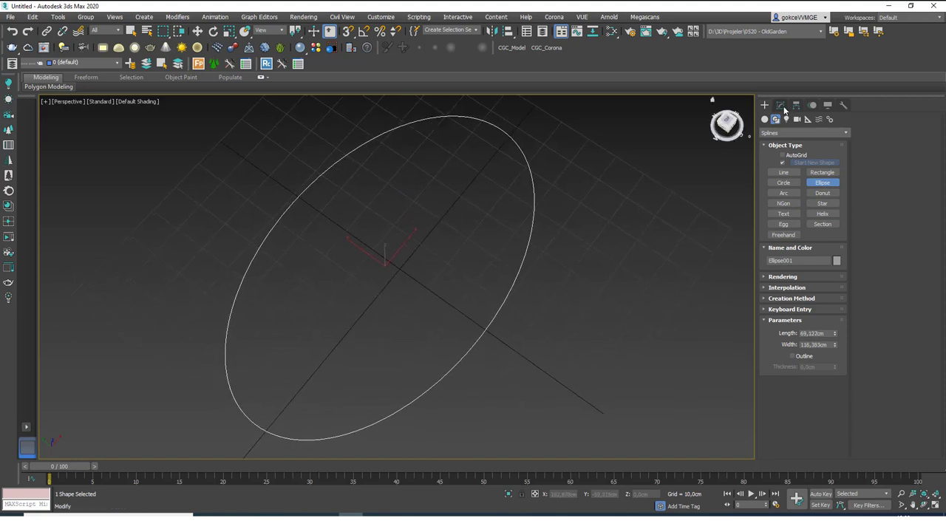
left_click(781, 105)
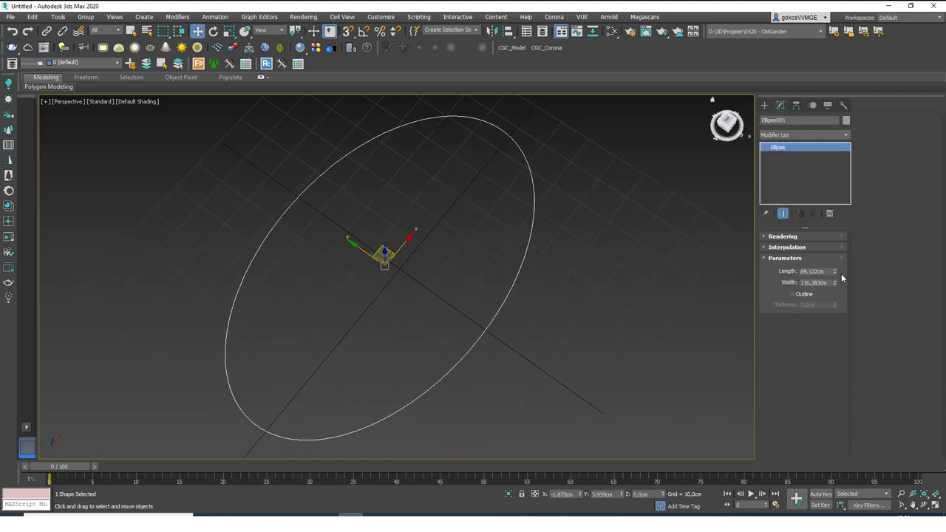
mouse_move(836, 275)
left_mouse_down()
mouse_move(836, 255)
mouse_move(836, 285)
mouse_move(831, 257)
left_mouse_up()
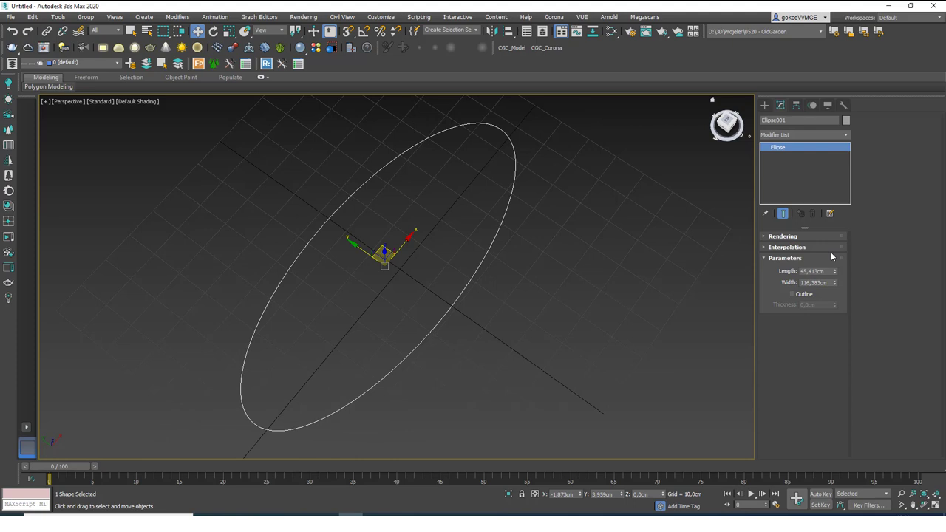
left_click(804, 294)
left_click_drag(835, 305, 835, 290)
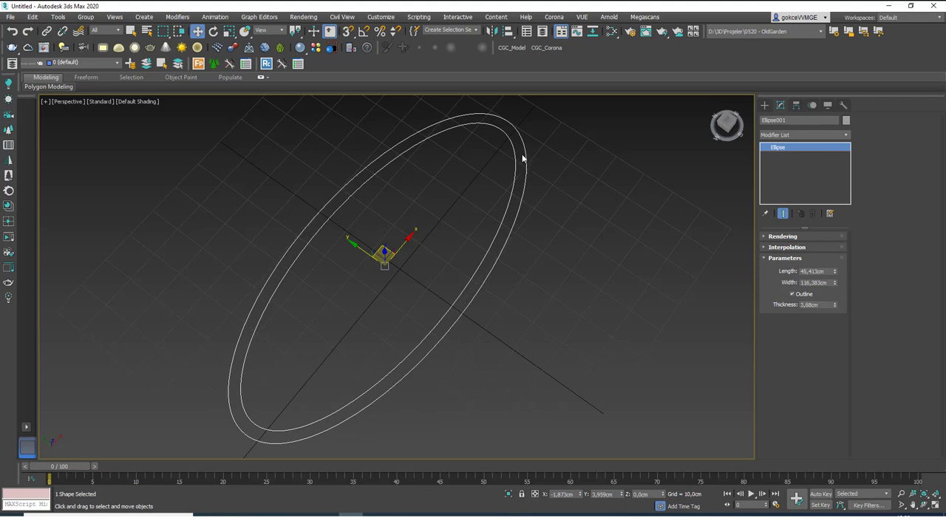
Step: Extrude the ellipse ring 85 cm into a hollow oval tube, then delete it
left_click(797, 132)
type("ex")
key("Return")
middle_click_drag(589, 289, 523, 268, "alt")
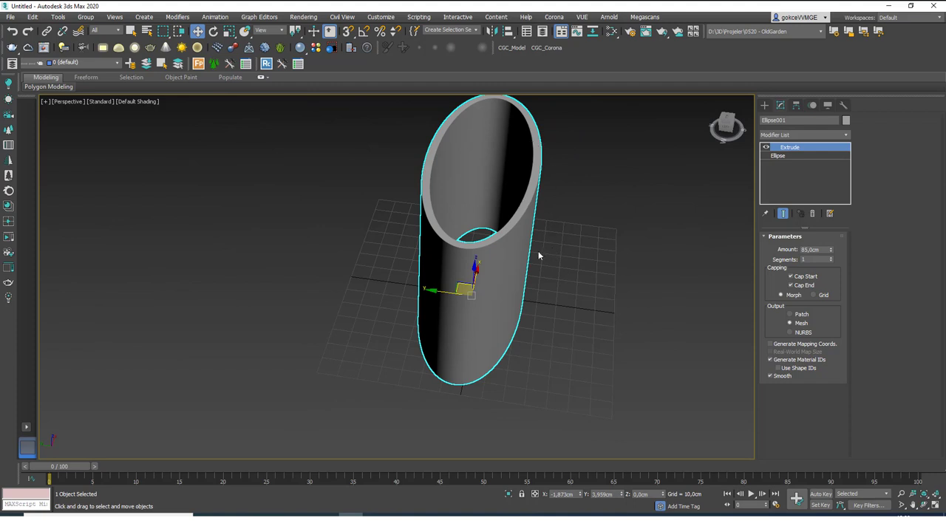
key("Delete")
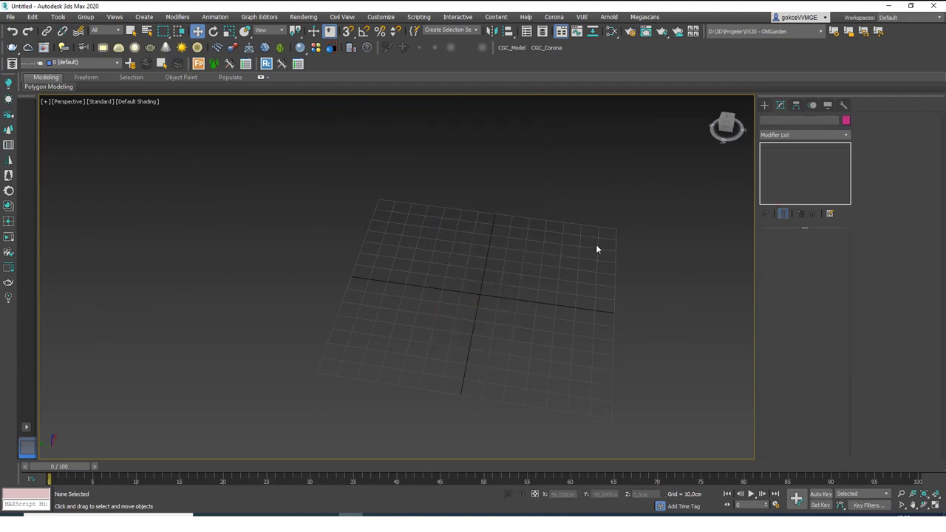
Step: Draw an arc spline on the grid by dragging its end points and setting its bulge
left_click(764, 105)
left_click(784, 193)
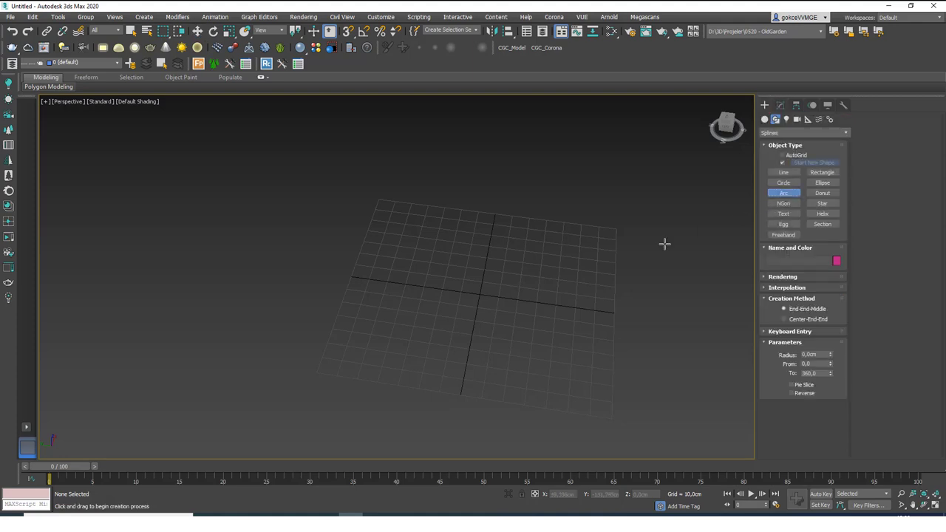
middle_click_drag(539, 272, 350, 279, "alt")
left_click_drag(344, 287, 566, 308)
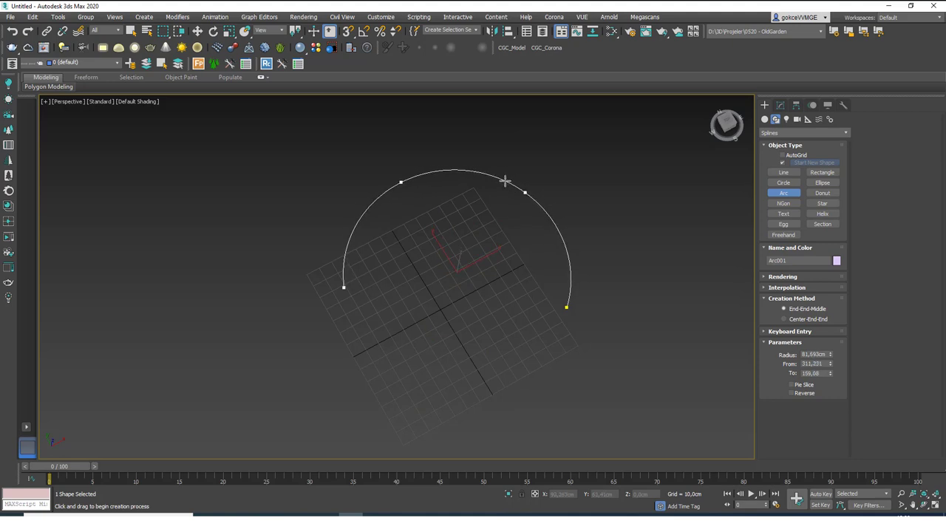
left_click(525, 211)
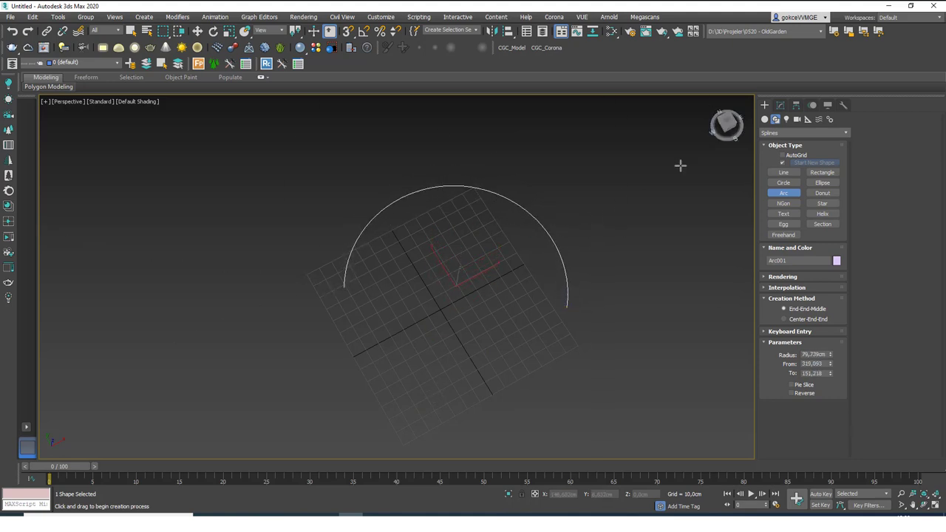
Step: Set the arc to radius 90,105cm, From 324 To 190,535, Pie Slice off, Reverse on
left_click(781, 106)
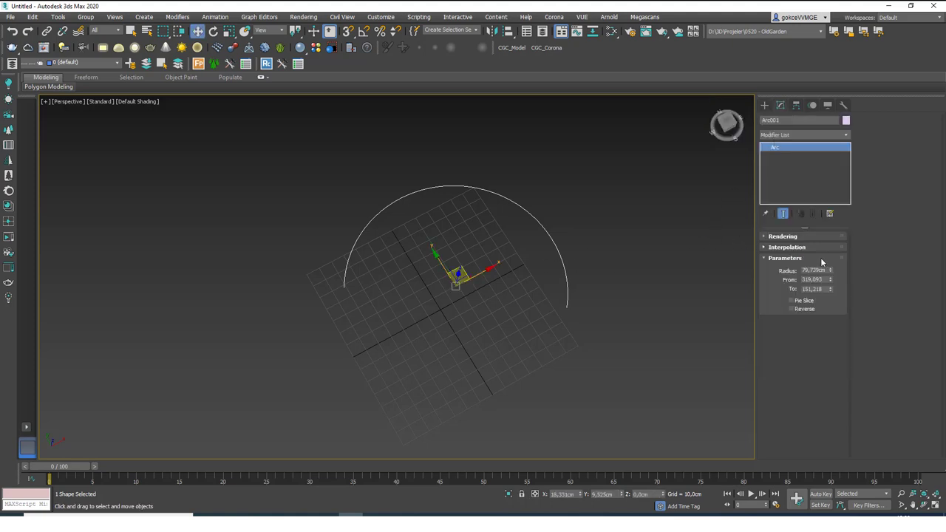
mouse_move(831, 272)
left_mouse_down()
mouse_move(829, 253)
mouse_move(829, 295)
mouse_move(829, 275)
left_mouse_up()
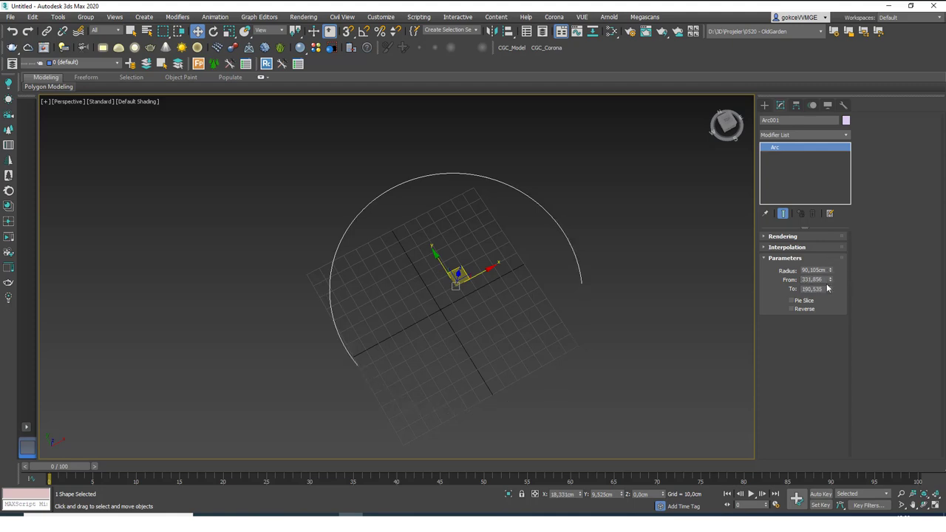
left_click(803, 302)
left_click(798, 301)
left_click(799, 311)
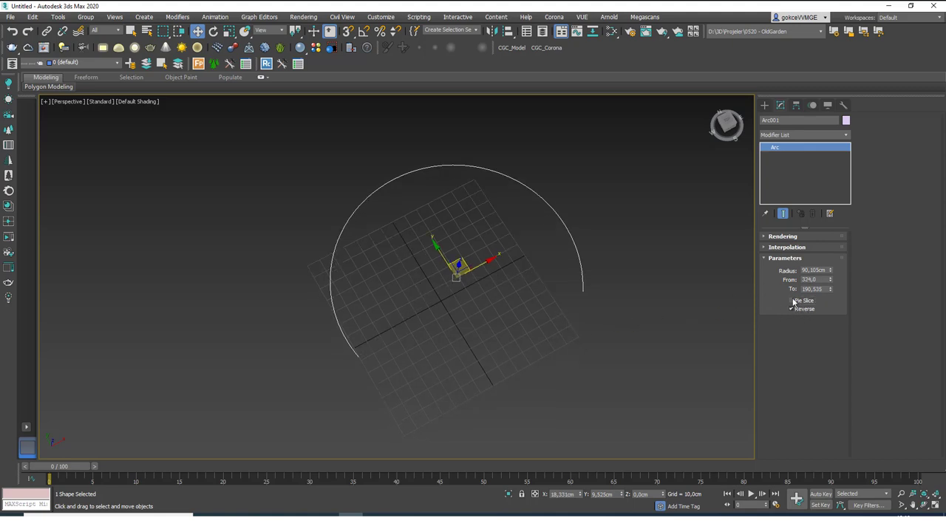
left_click(804, 136)
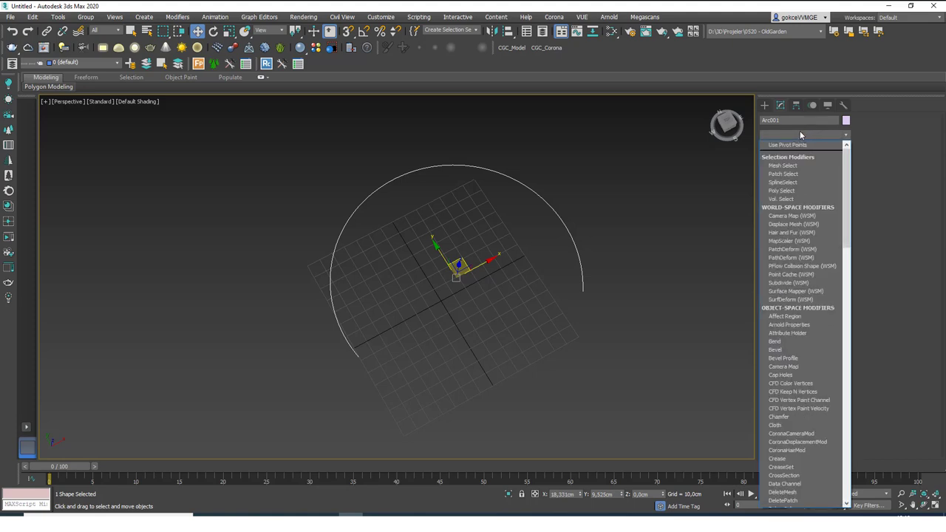
Step: Add an Edit Spline modifier to the arc, then trial-move its top vertex and undo
key("e")
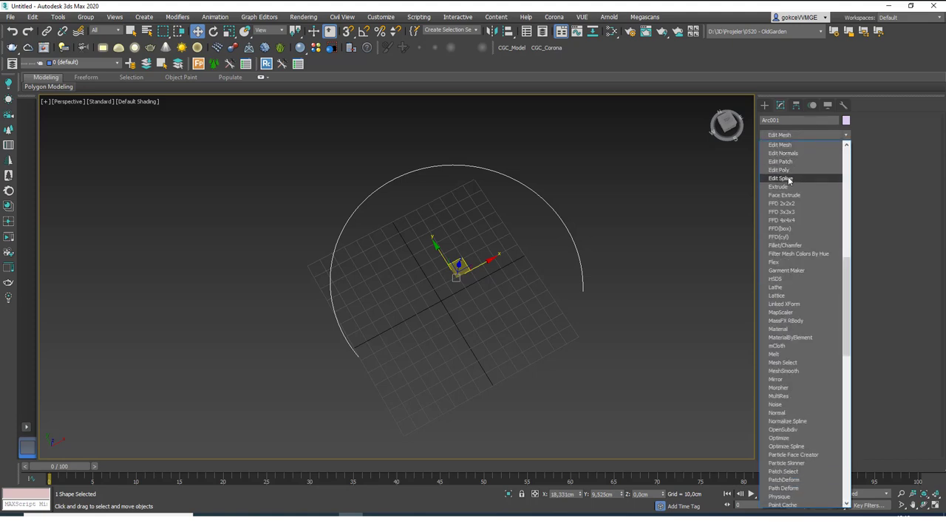
left_click(780, 178)
middle_click_drag(596, 268, 611, 266)
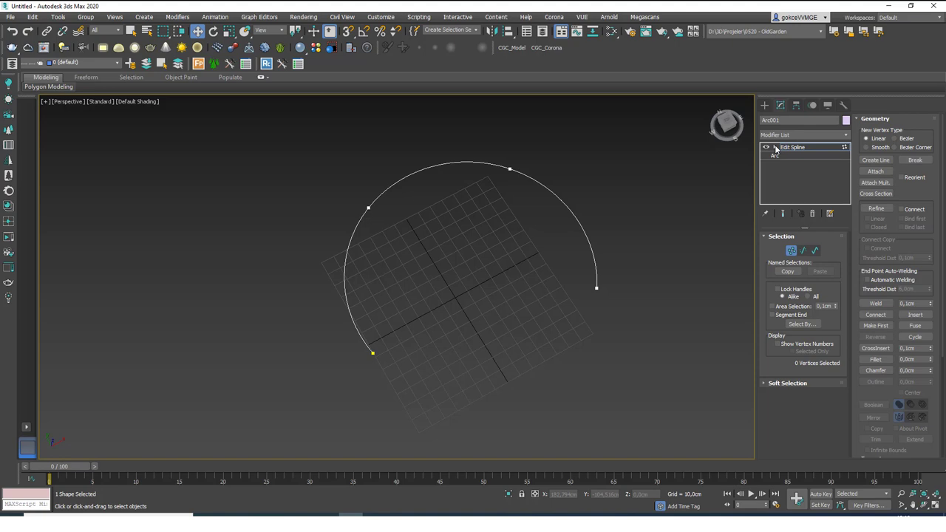
left_click(509, 169)
left_click_drag(519, 155, 564, 110)
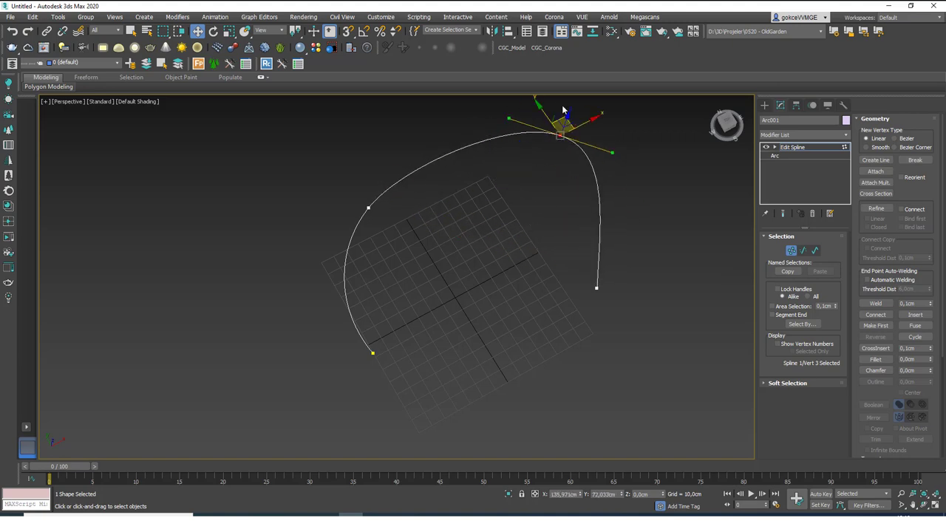
key("ctrl+z")
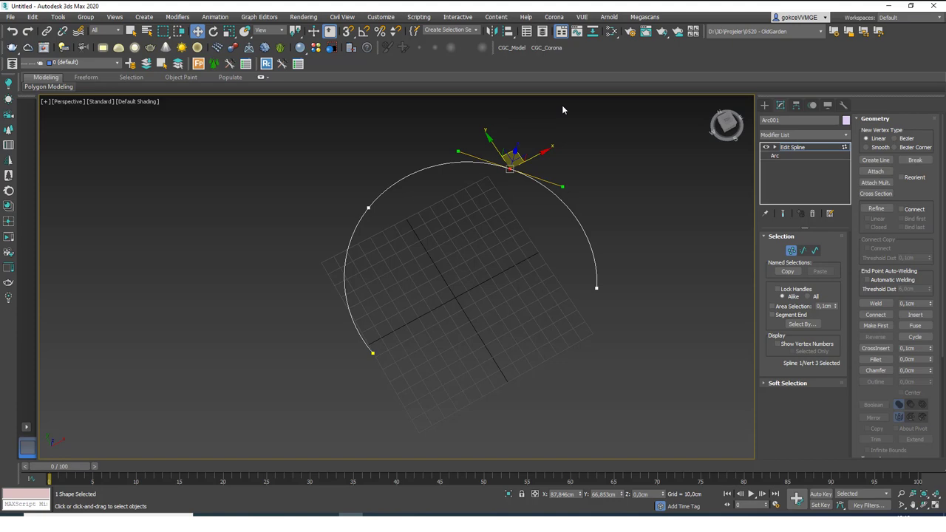
Step: Raise and lower the top vertex into an S-curve from an oblique view, then undo
middle_click_drag(464, 243, 506, 200, "alt")
left_click_drag(506, 201, 519, 224)
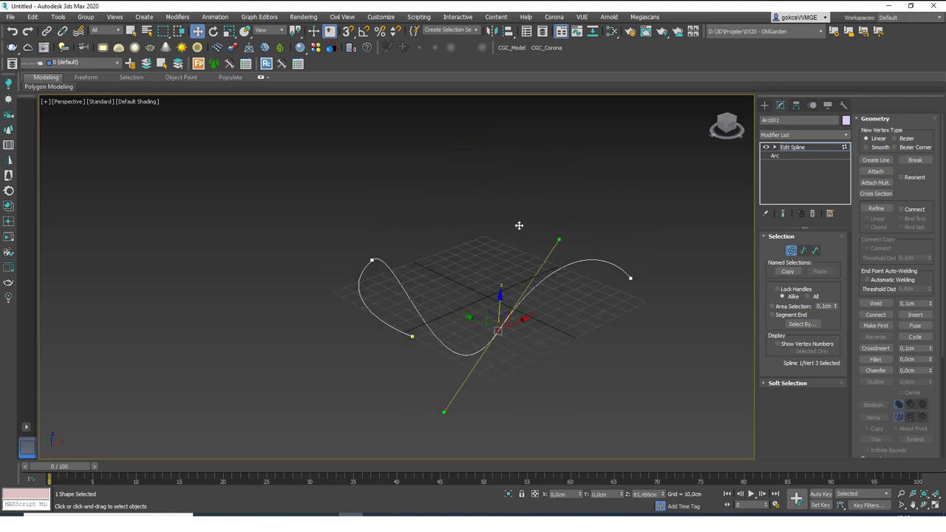
middle_click_drag(517, 226, 332, 270, "alt")
key("ctrl+z")
middle_click_drag(433, 232, 521, 268, "alt")
Step: Make the top vertex Smooth, pull it up and right, then undo the move
mouse_move(503, 251)
left_mouse_down()
mouse_move(633, 184)
mouse_move(486, 186)
mouse_move(528, 208)
mouse_move(506, 250)
left_mouse_up()
right_click(505, 249)
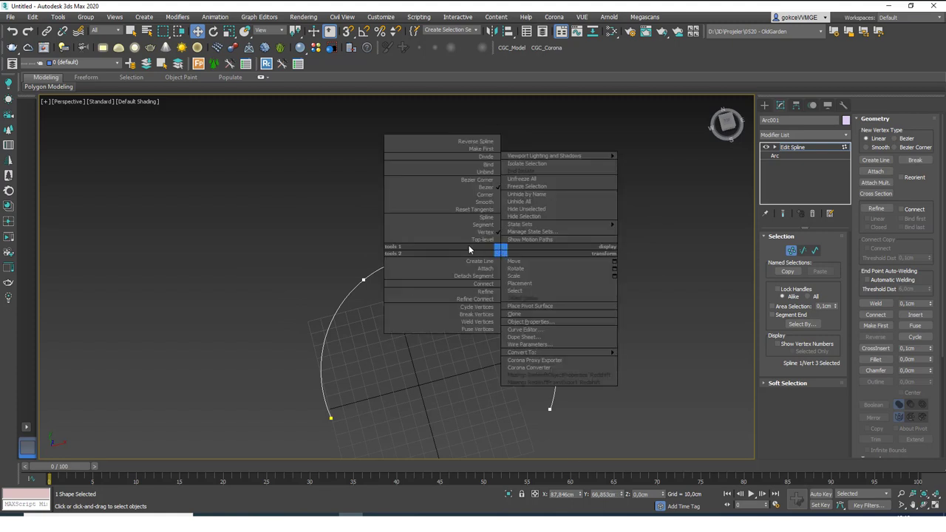
left_click(479, 198)
left_click_drag(525, 251, 574, 151)
key("ctrl+z")
key("ctrl+z")
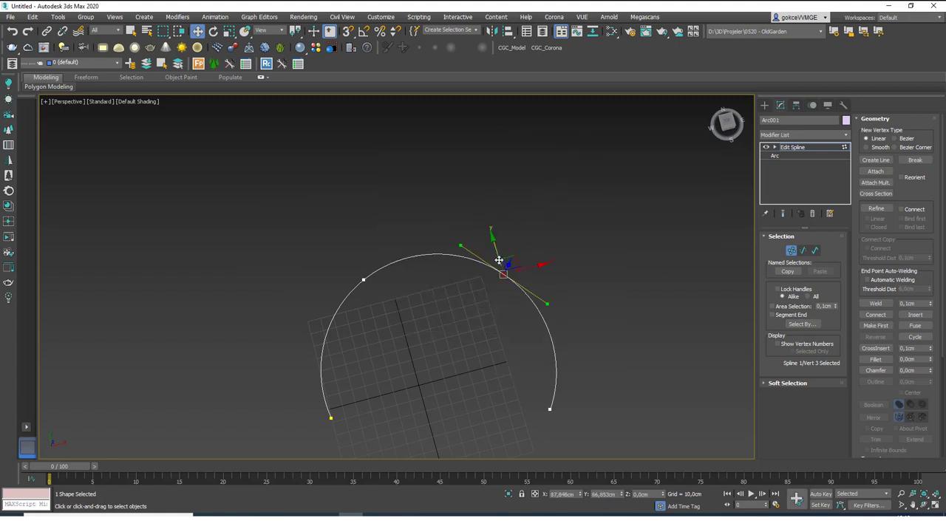
mouse_move(560, 277)
middle_mouse_down("alt")
mouse_move(560, 298)
mouse_move(565, 272)
middle_mouse_up("alt")
Step: Turn on Show Vertex Numbers for the arc's vertices
key("1")
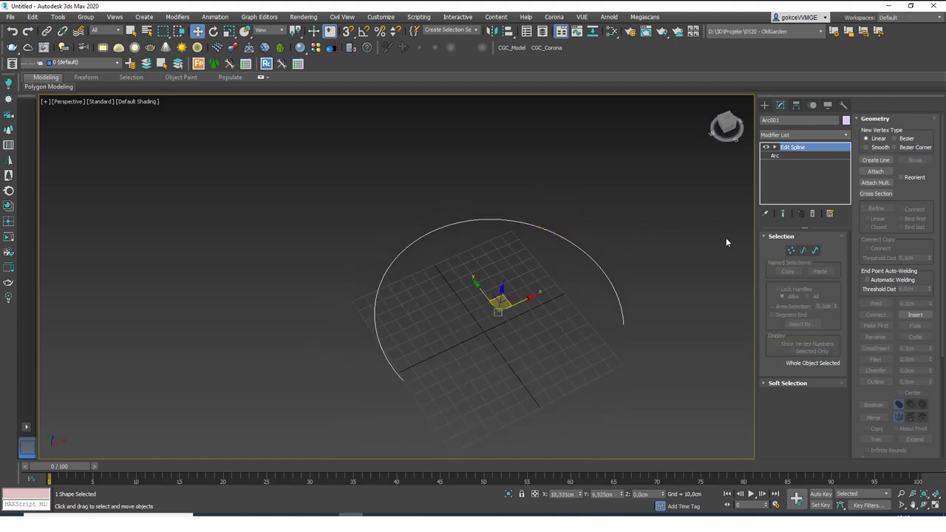
key("1")
left_click_drag(914, 194, 910, 137)
left_click_drag(909, 142, 909, 144)
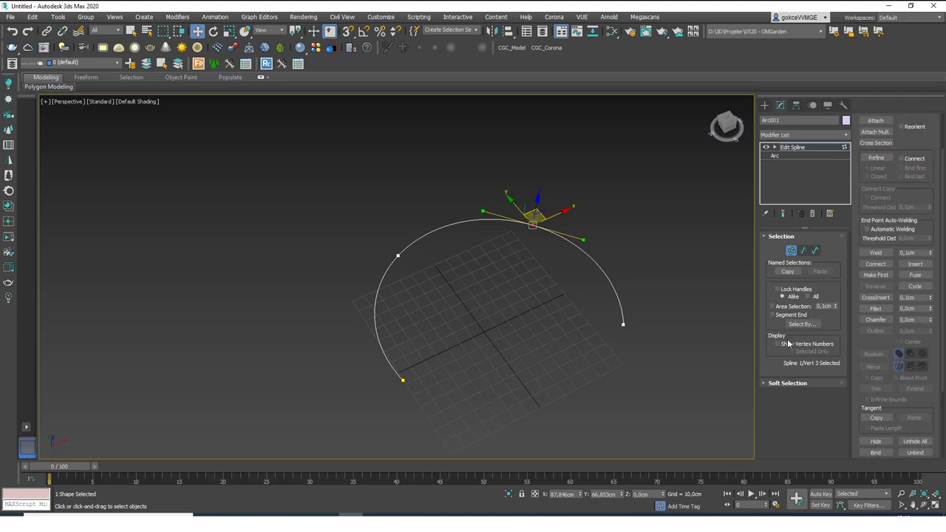
left_click(788, 344)
Step: Inspect the original Arc parameters, then remove the Edit Spline modifier from the stack
left_click(775, 156)
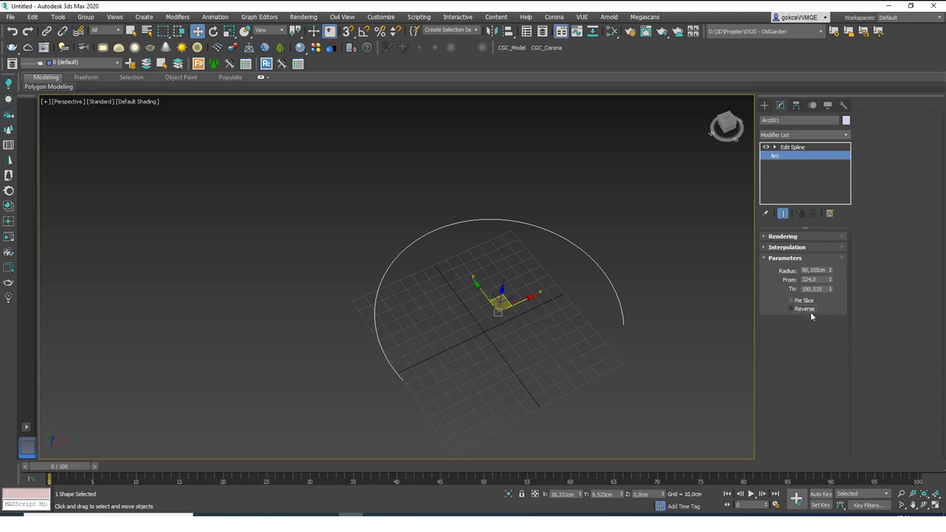
left_click(803, 147)
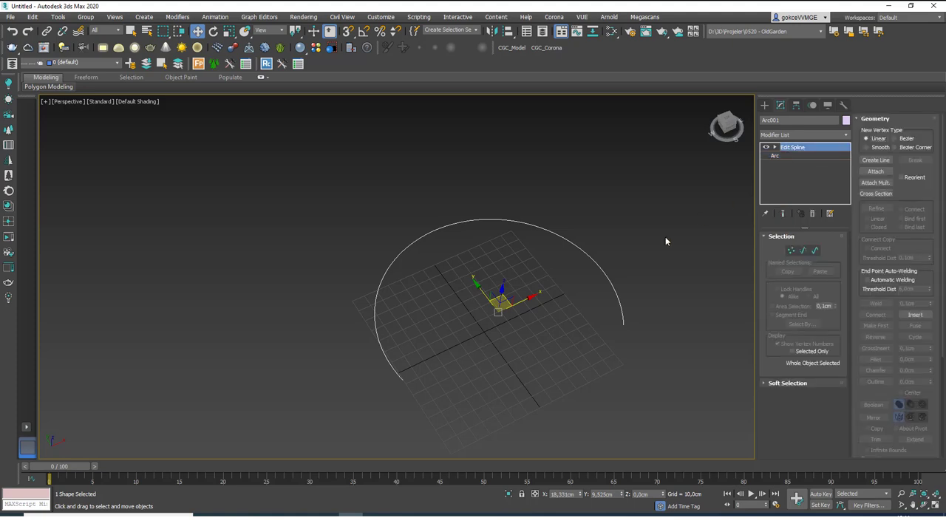
key("1")
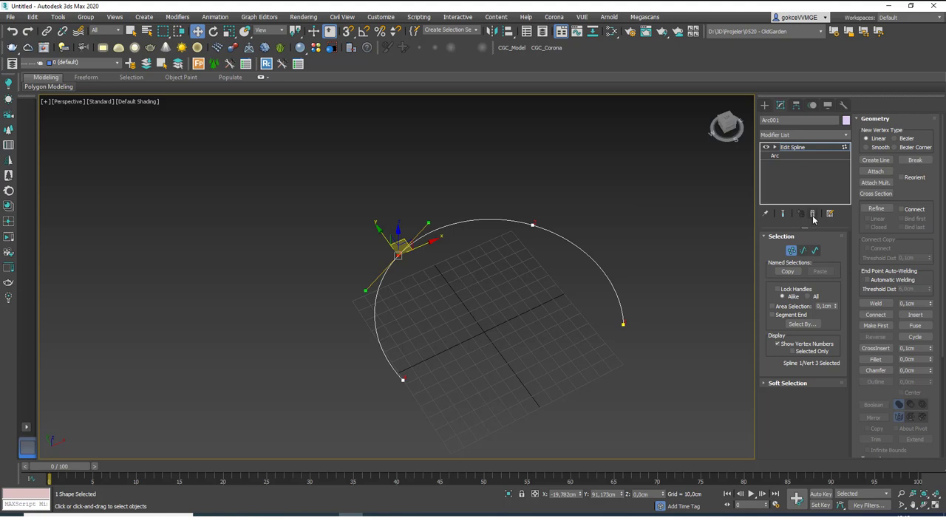
middle_click_drag(607, 334, 602, 329)
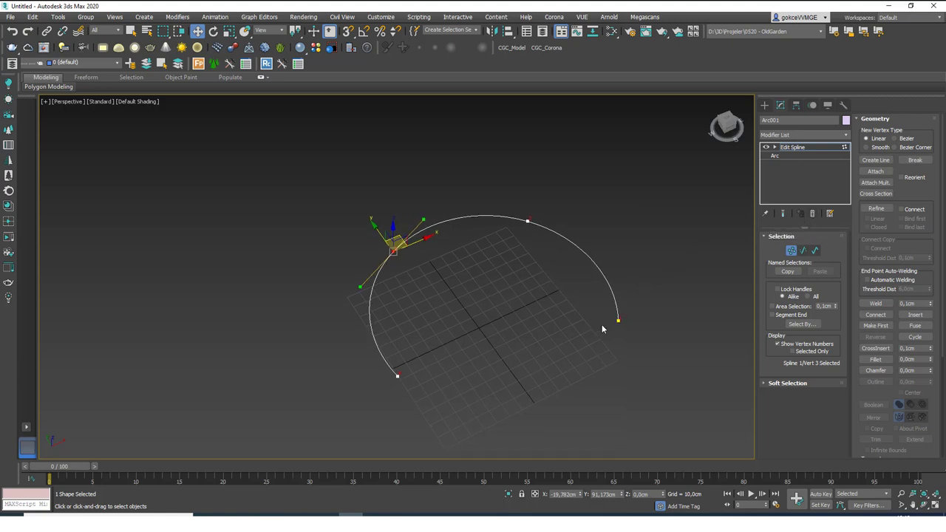
left_click(812, 214)
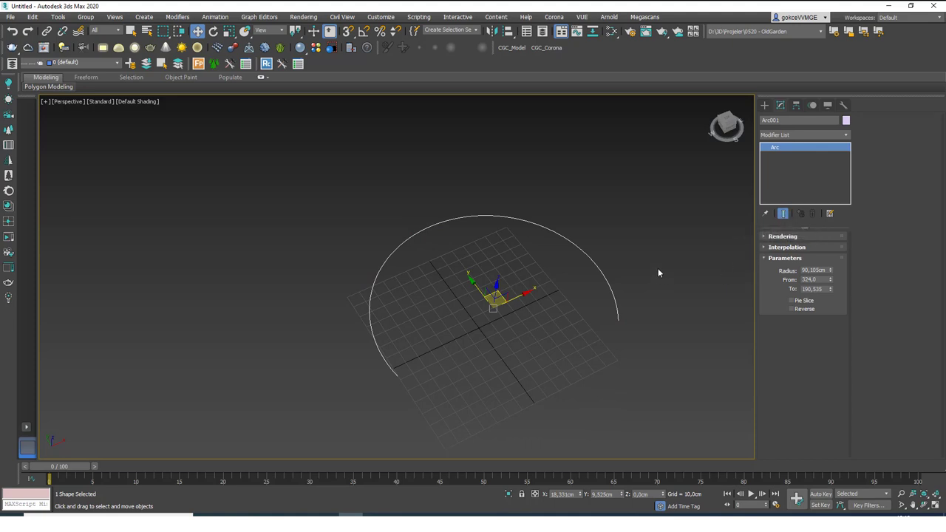
Step: Delete the arc and draw a donut centred at the grid origin
key("Delete")
left_click(764, 105)
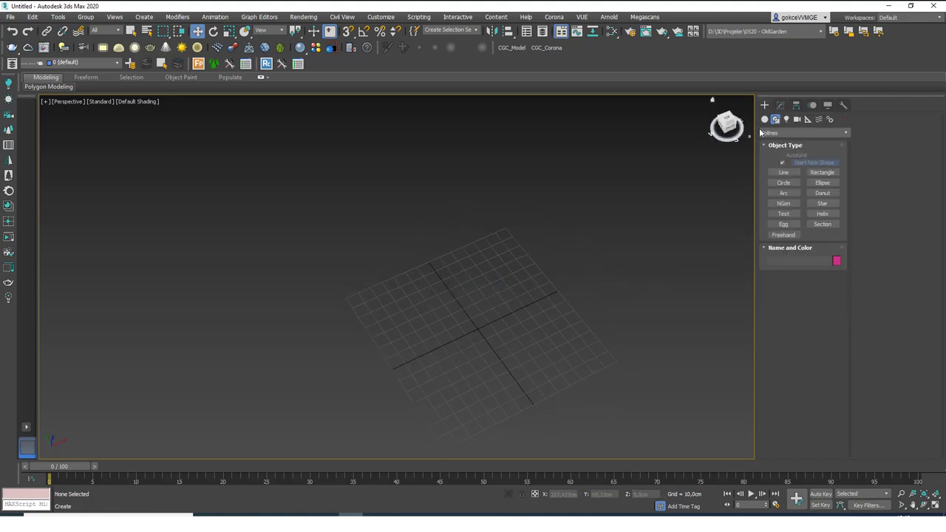
left_click(822, 195)
middle_click_drag(500, 348, 513, 293)
left_click(507, 286)
left_click_drag(507, 286, 552, 403)
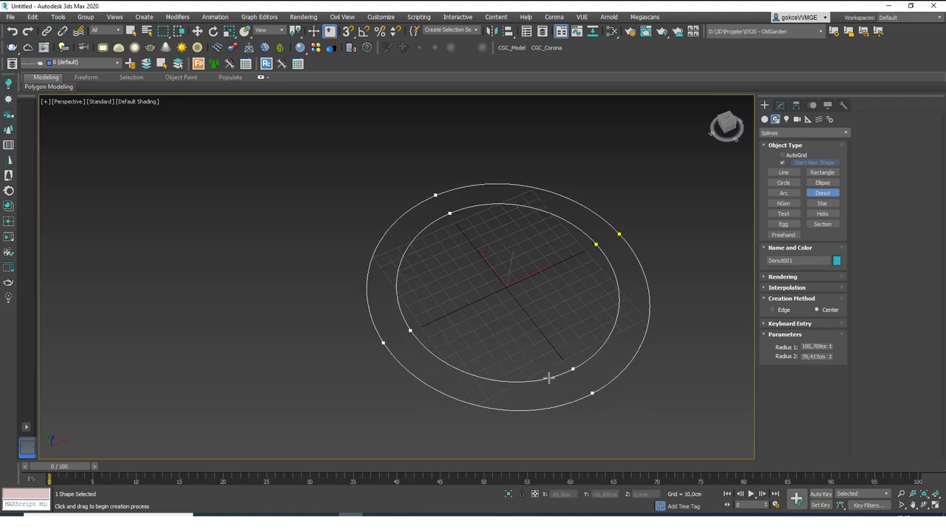
left_click(549, 377)
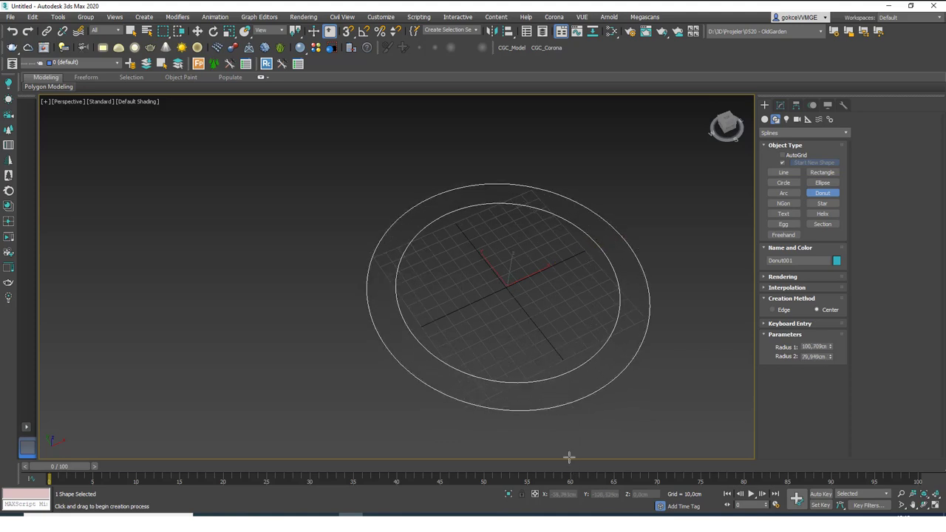
right_click(605, 222)
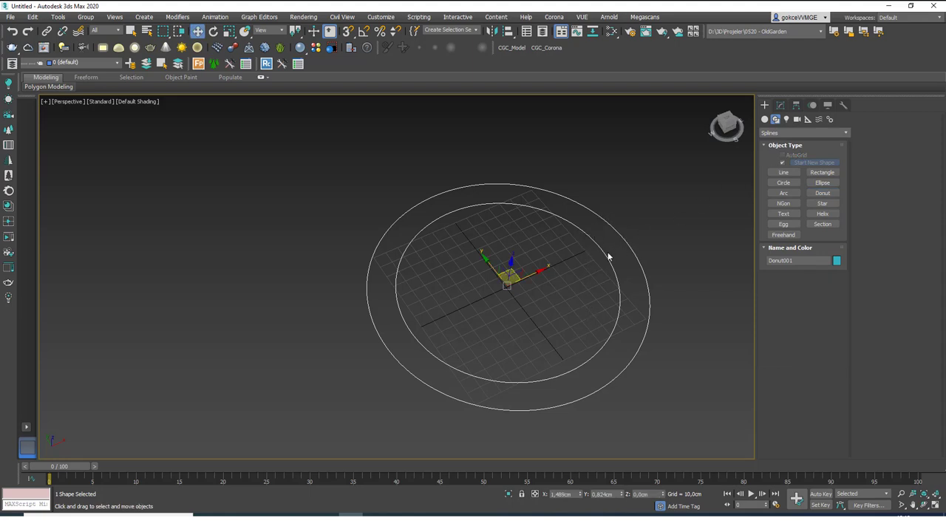
Step: Enlarge the donut's Radius 1 to 122.865cm, extrude it 85 cm, then delete it
left_click(781, 106)
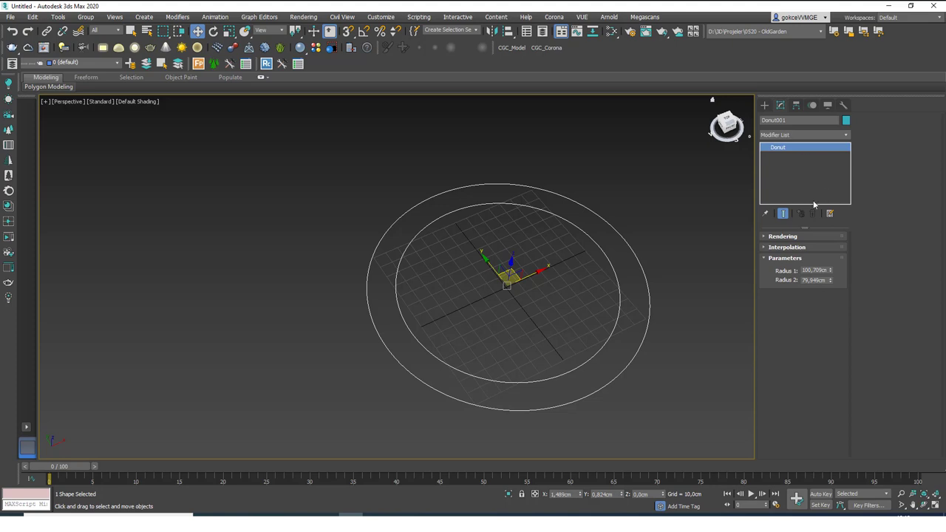
left_click_drag(830, 271, 828, 248)
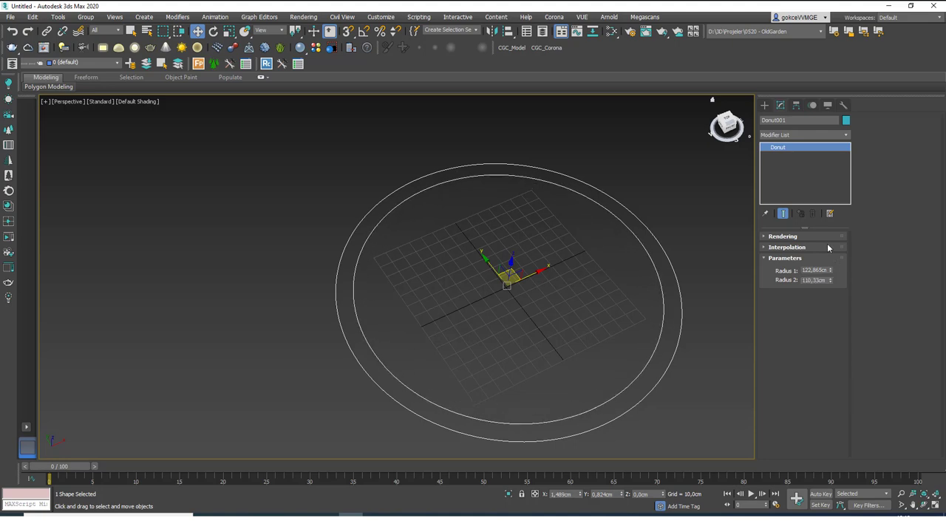
left_click(802, 138)
type("ex")
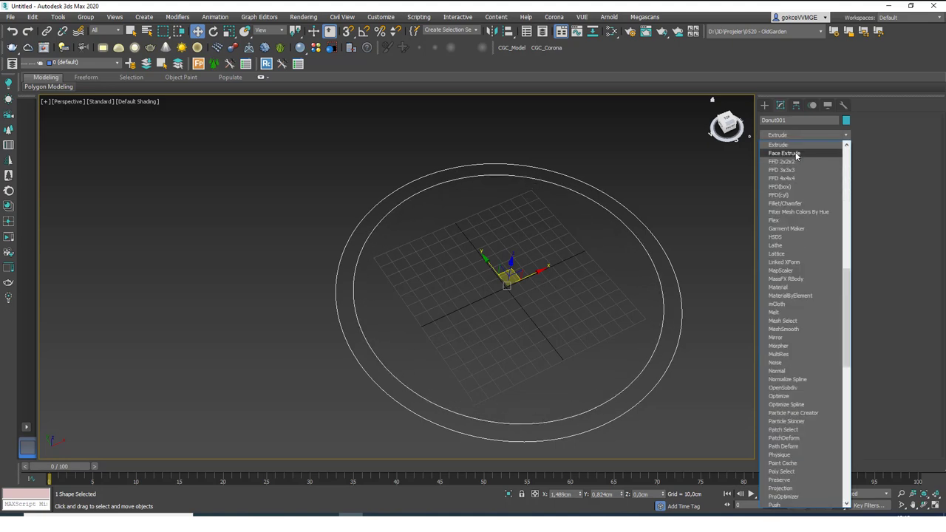
key("Return")
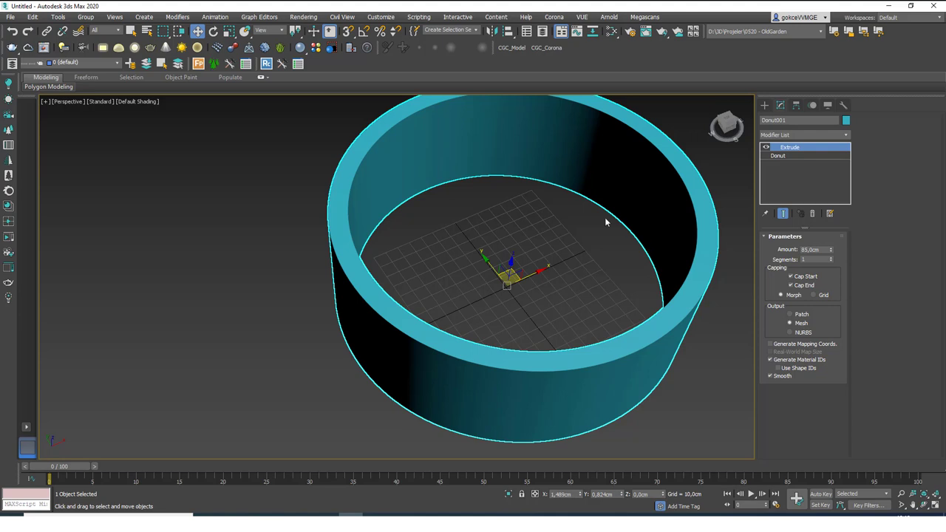
key("Delete")
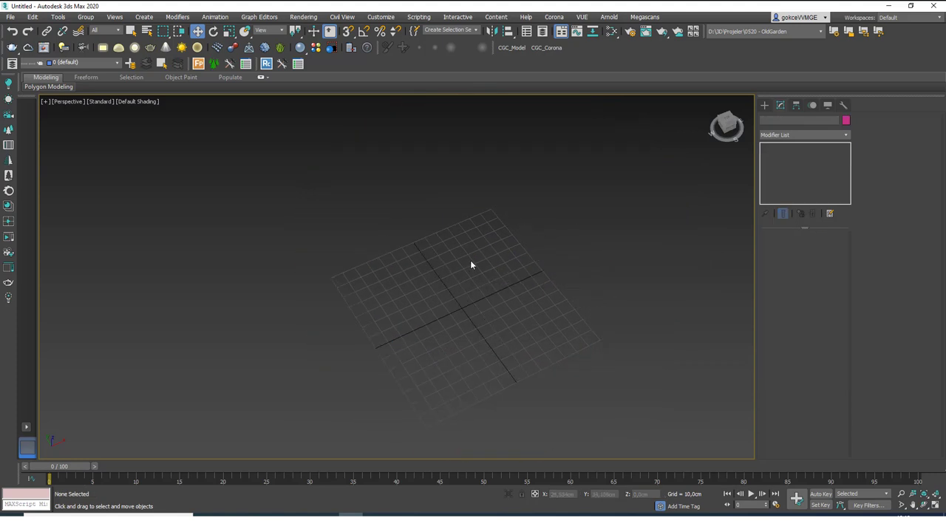
Step: Draw a new donut and add an Edit Spline modifier to it
left_click(764, 105)
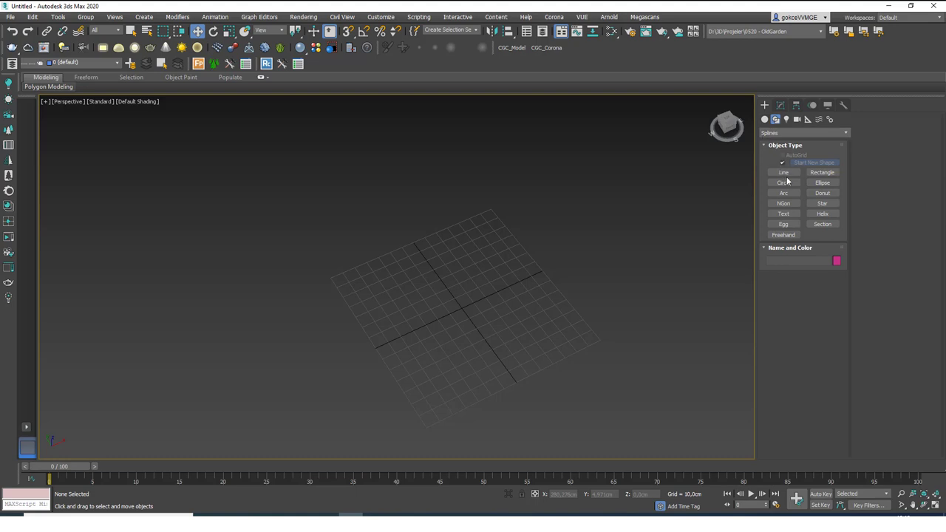
left_click(821, 193)
left_click_drag(471, 288, 510, 391)
left_click(491, 339)
left_click(780, 105)
left_click(802, 134)
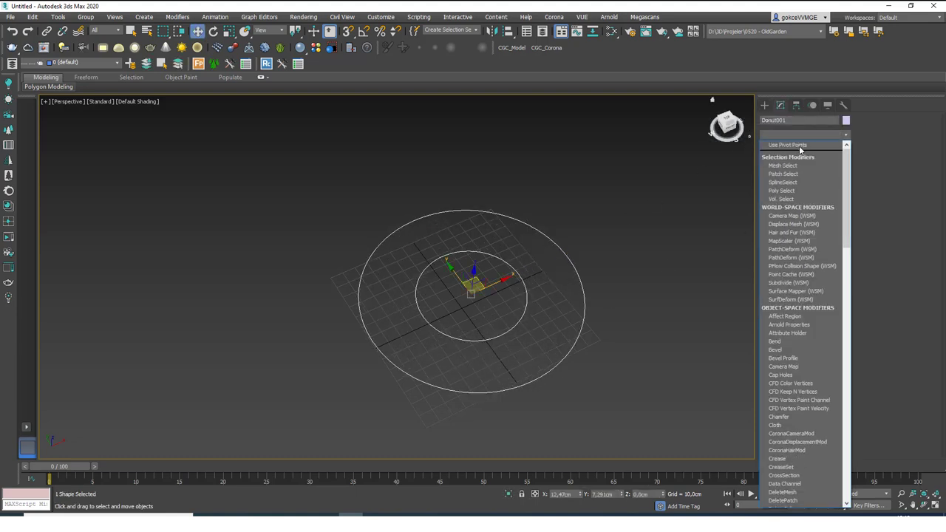
left_click(784, 170)
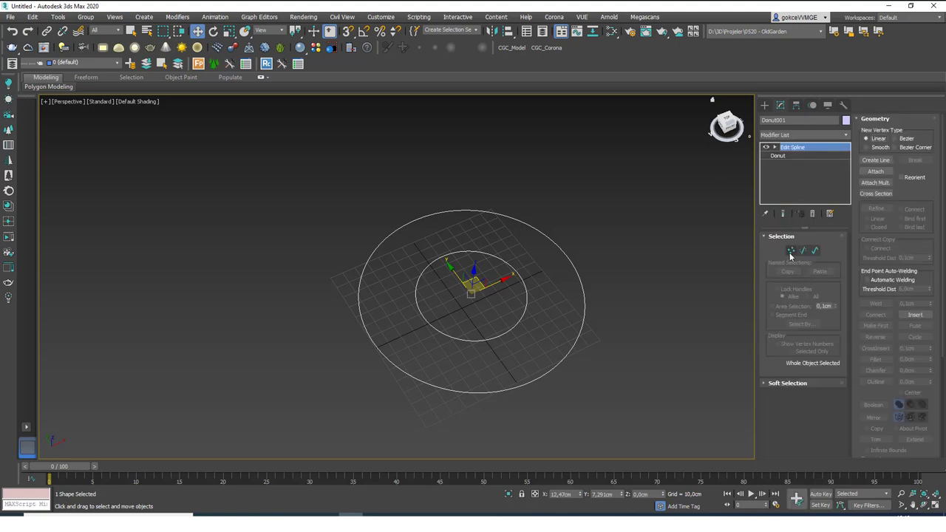
Step: Pull an outer-ring vertex to stretch the donut into a teardrop, undoing the inner-circle bulge
left_click(563, 252)
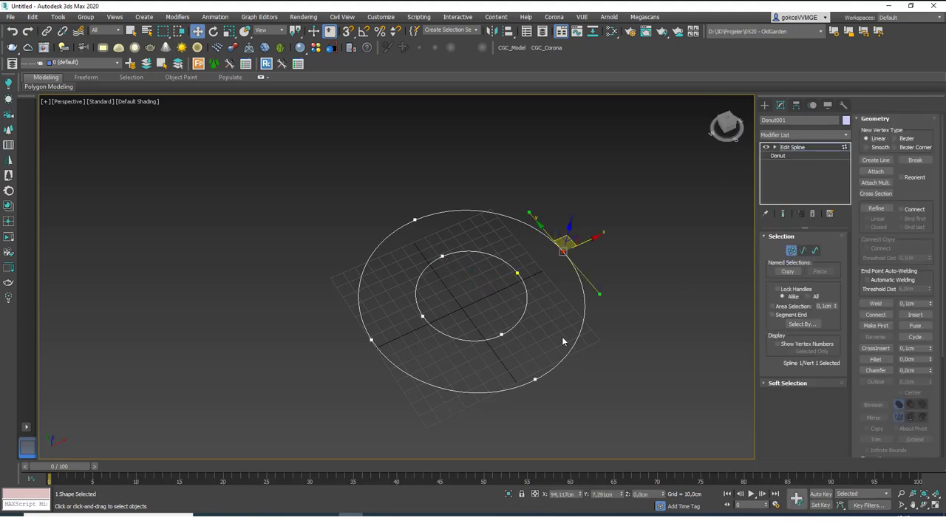
left_click_drag(590, 243, 720, 156)
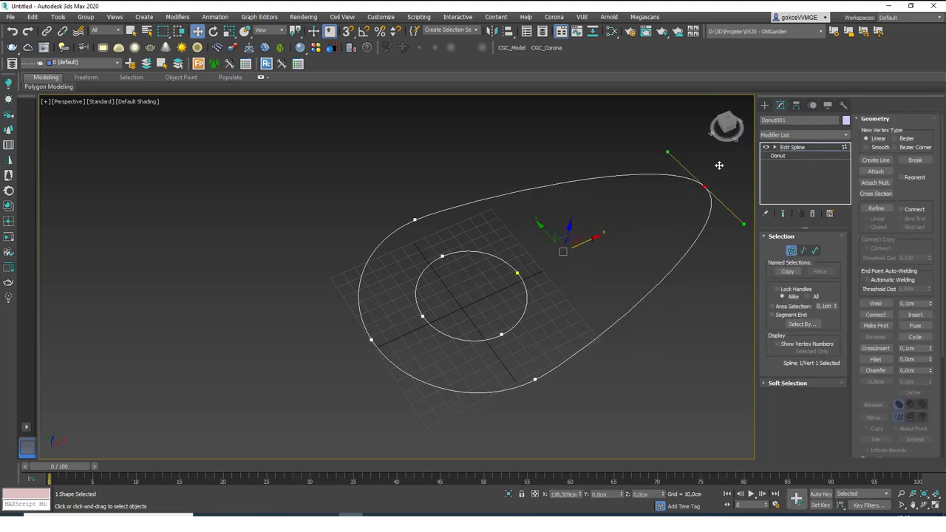
middle_click_drag(554, 337, 501, 297, "alt")
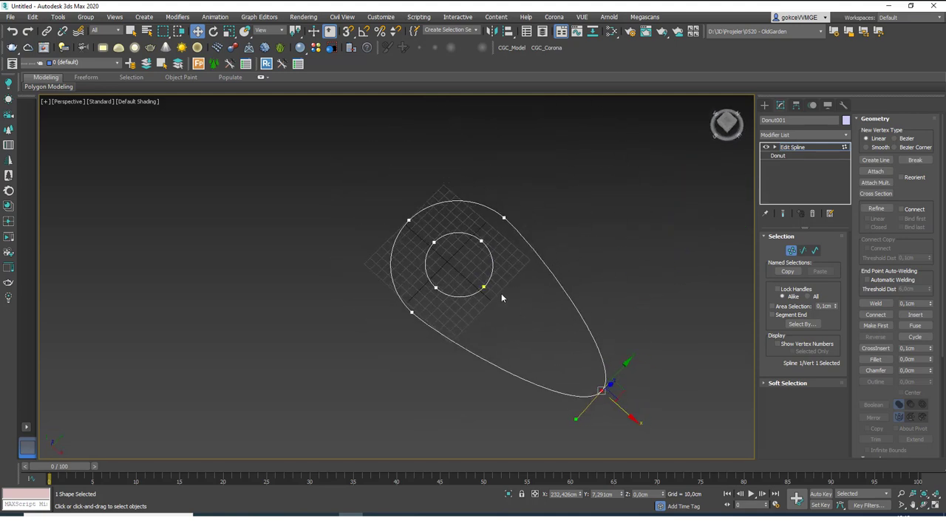
left_click(483, 287)
left_click_drag(483, 287, 512, 311)
key("ctrl+z")
key("ctrl+y")
key("ctrl+z")
key("shift+z")
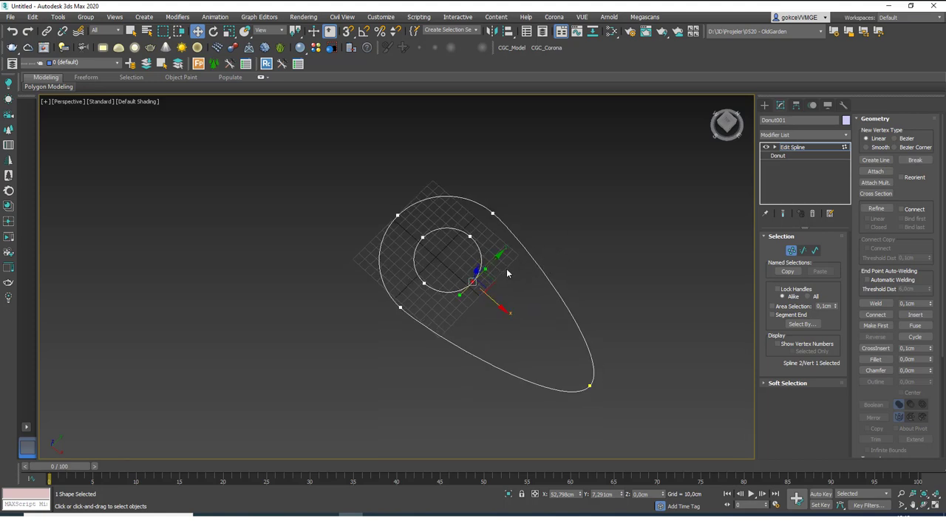
Step: Delete the donut and draw a rectangle of about 243.97 × 120.108 cm
left_click(792, 147)
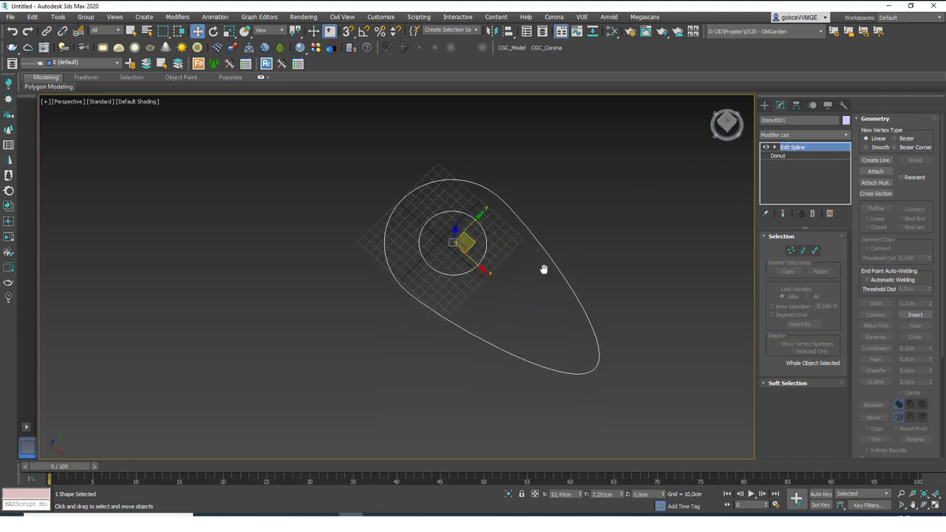
key("Delete")
left_click(764, 105)
left_click(822, 172)
left_click_drag(477, 190, 412, 401)
right_click(412, 401)
left_click(781, 105)
Step: Add an Edit Spline modifier to the rectangle and go to Vertex level
key("e")
left_click(787, 135)
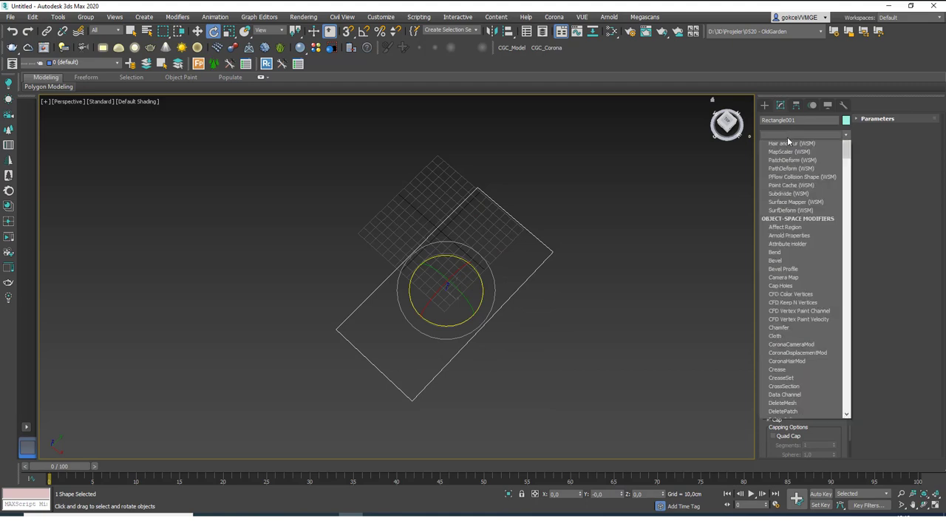
scroll(785, 148, "down", 5)
left_click(786, 179)
key("1")
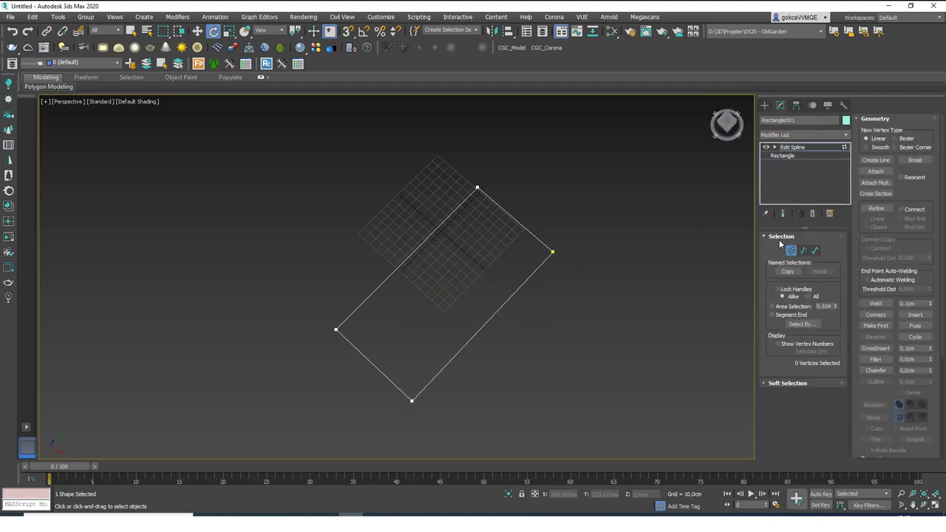
key("2")
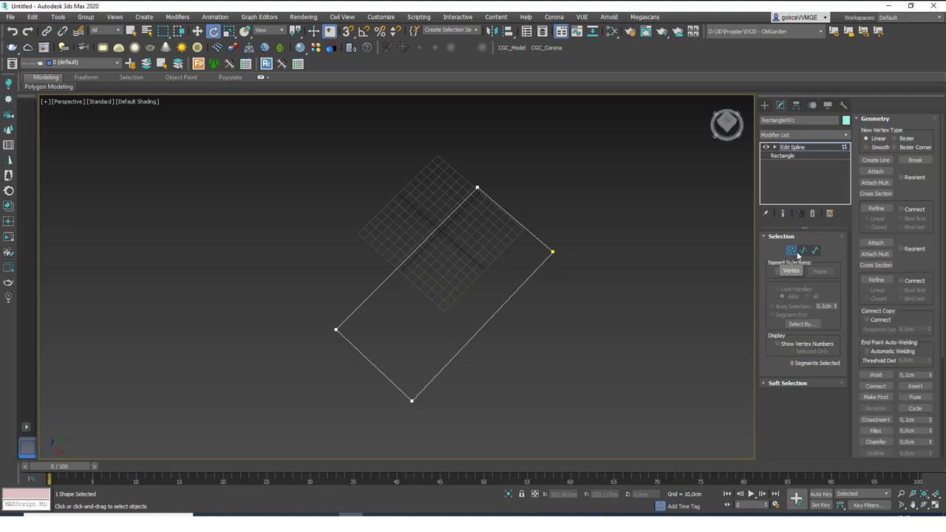
left_click(816, 251)
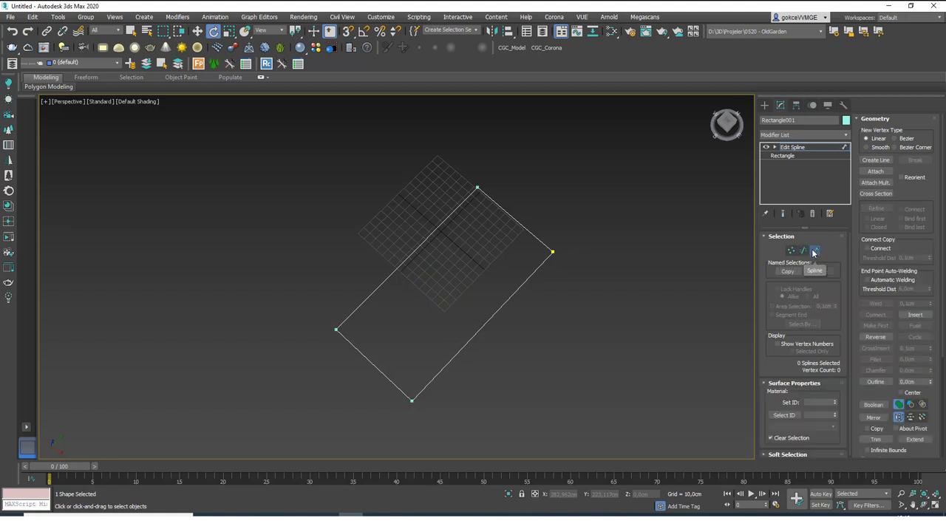
key("1")
Step: Move the right corner vertex up and outward, bowing both adjoining sides with its handles
left_click(551, 252)
key("w")
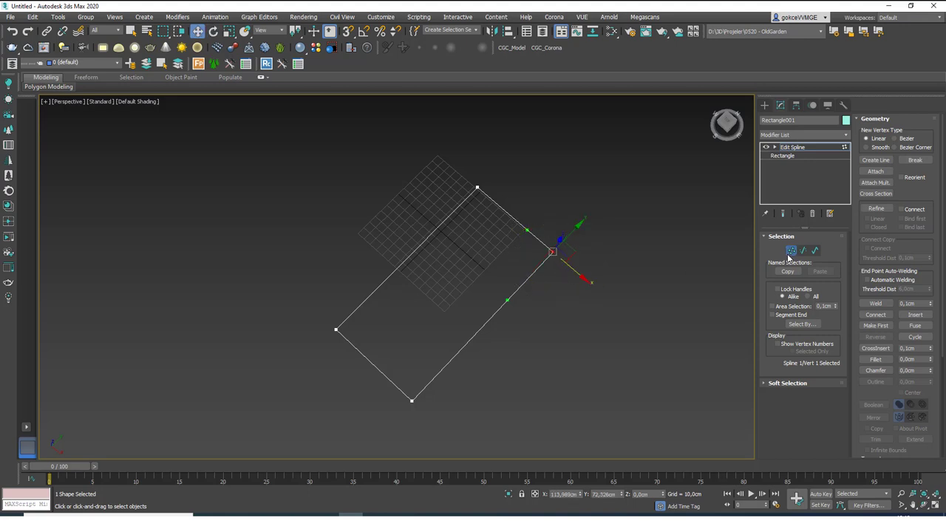
left_click_drag(575, 254, 689, 234)
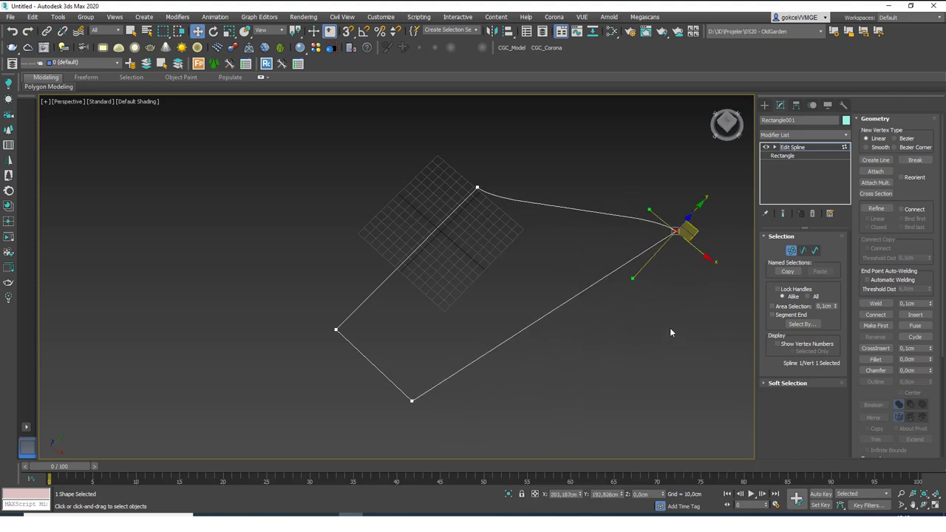
left_click_drag(634, 279, 658, 415)
left_click_drag(650, 210, 617, 125)
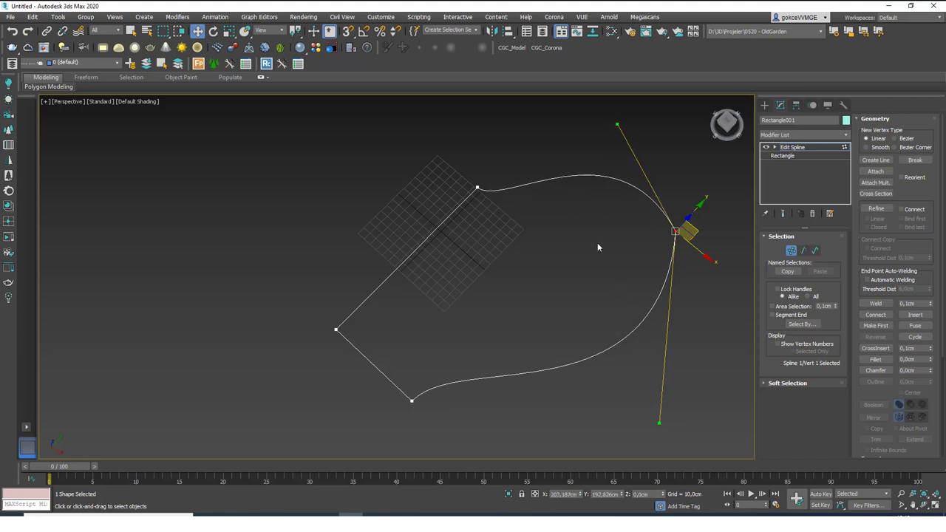